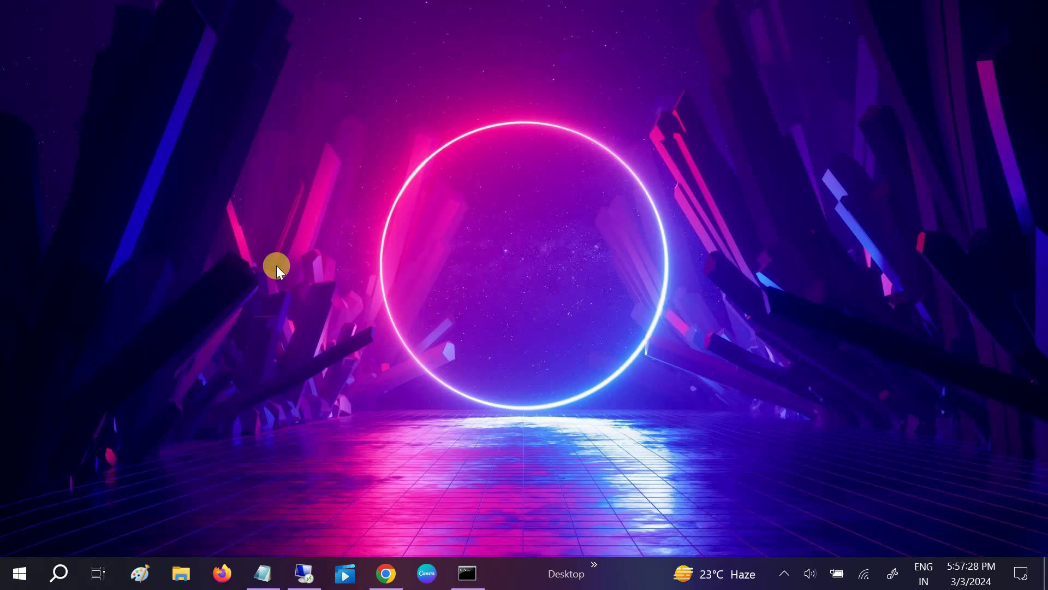
Expand Windows Hello Face under Settings > Accounts > Sign-in options to view its camera error.
click(13, 573)
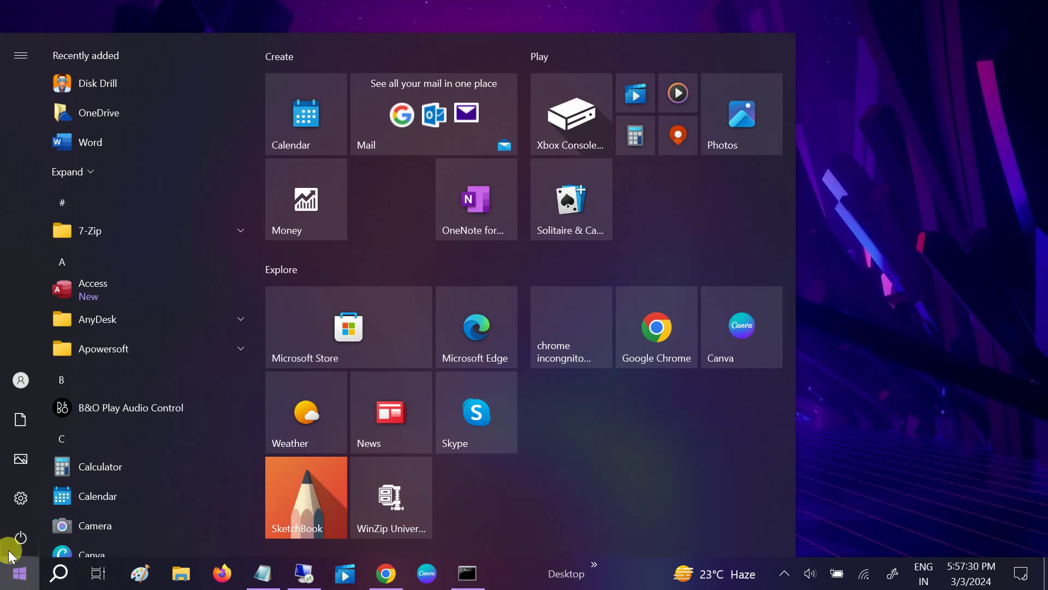
click(13, 511)
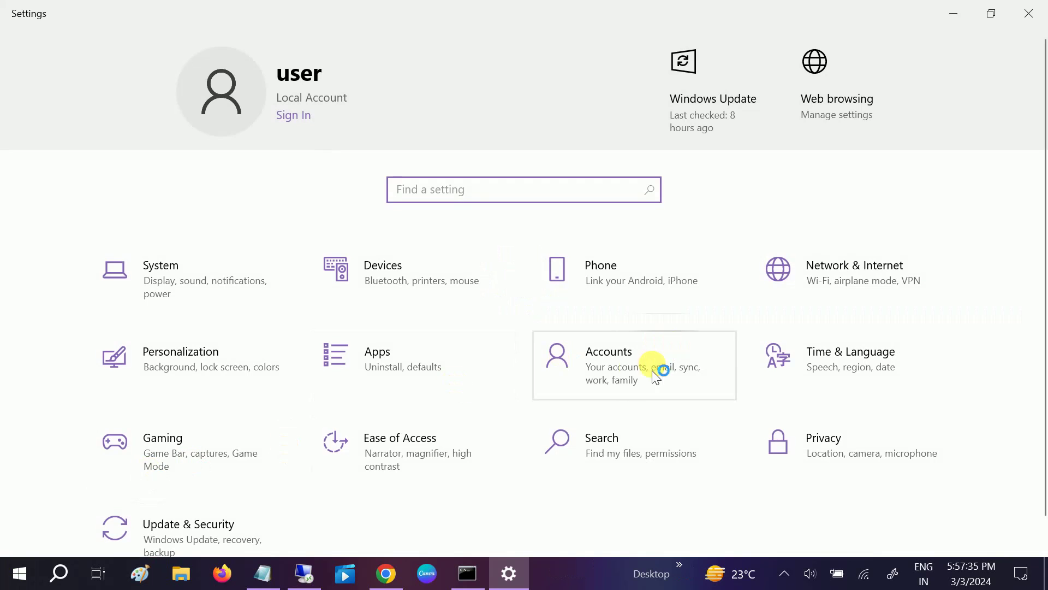
click(634, 369)
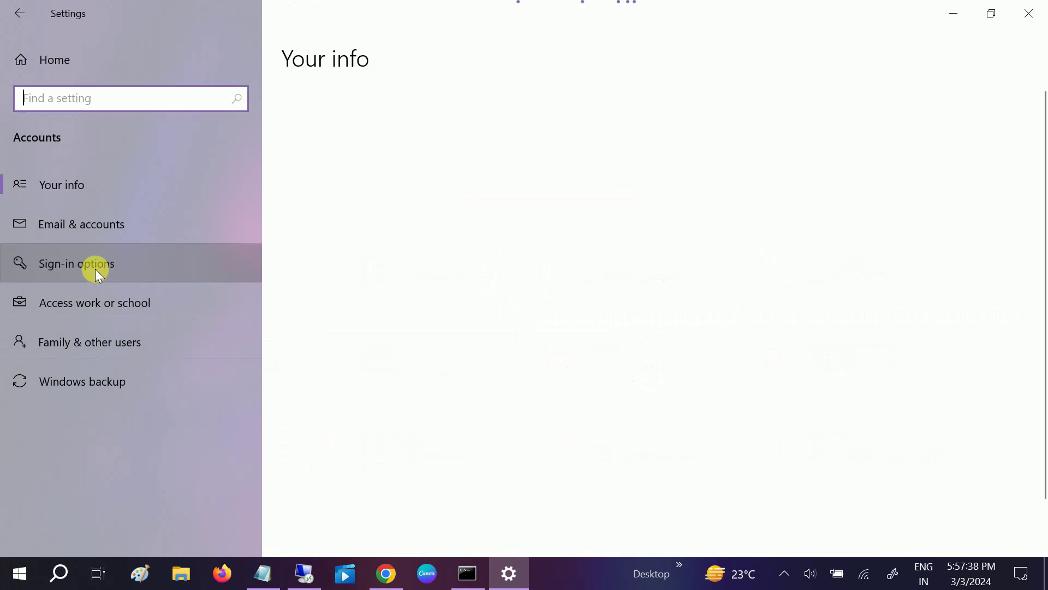
click(95, 269)
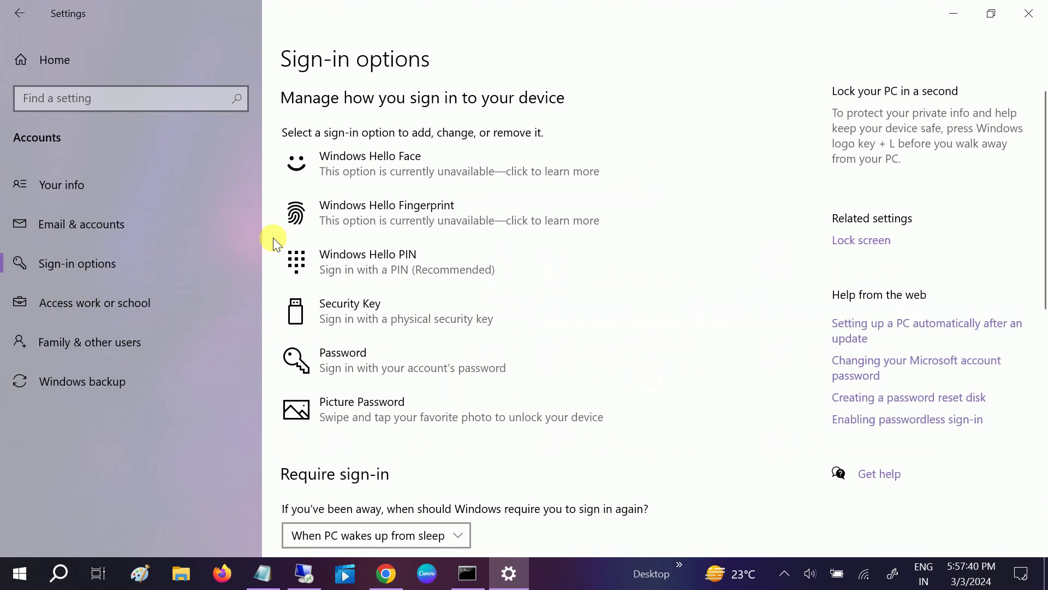
click(386, 171)
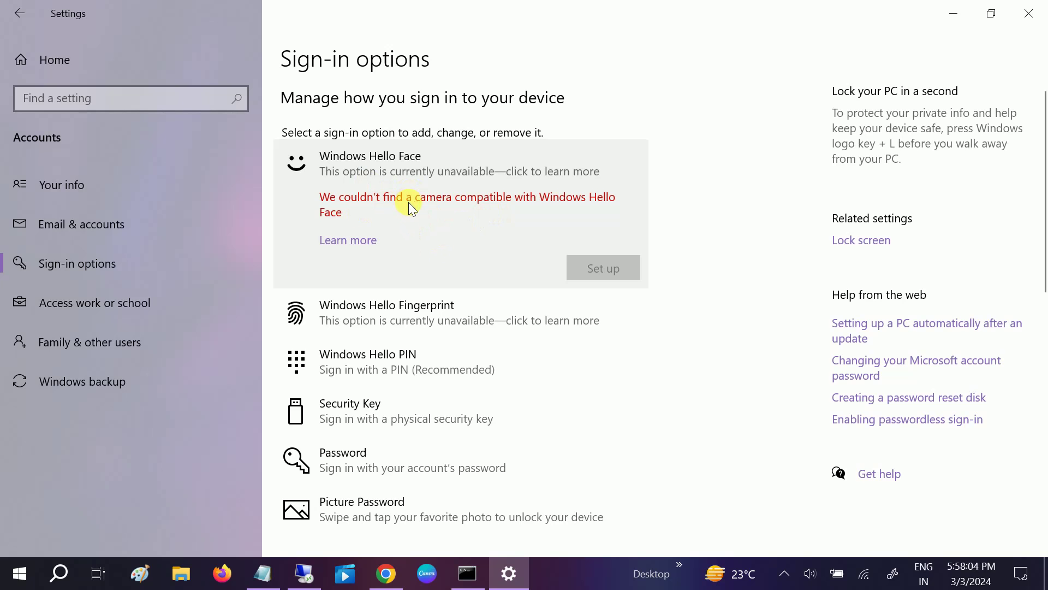
Close Settings and browse File Explorer from This PC into C:\Windows.
click(1031, 16)
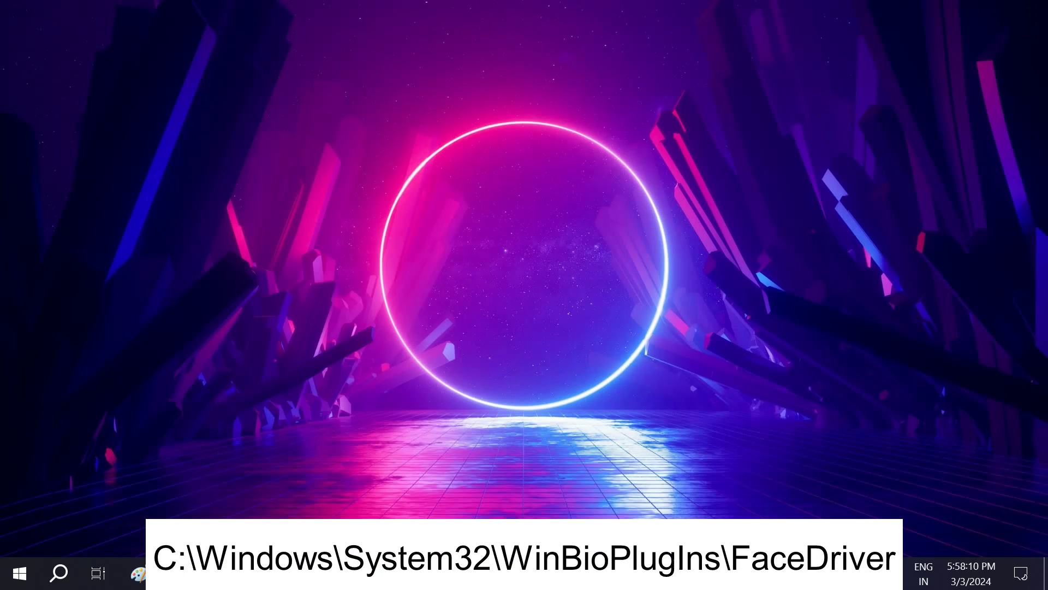
click(178, 574)
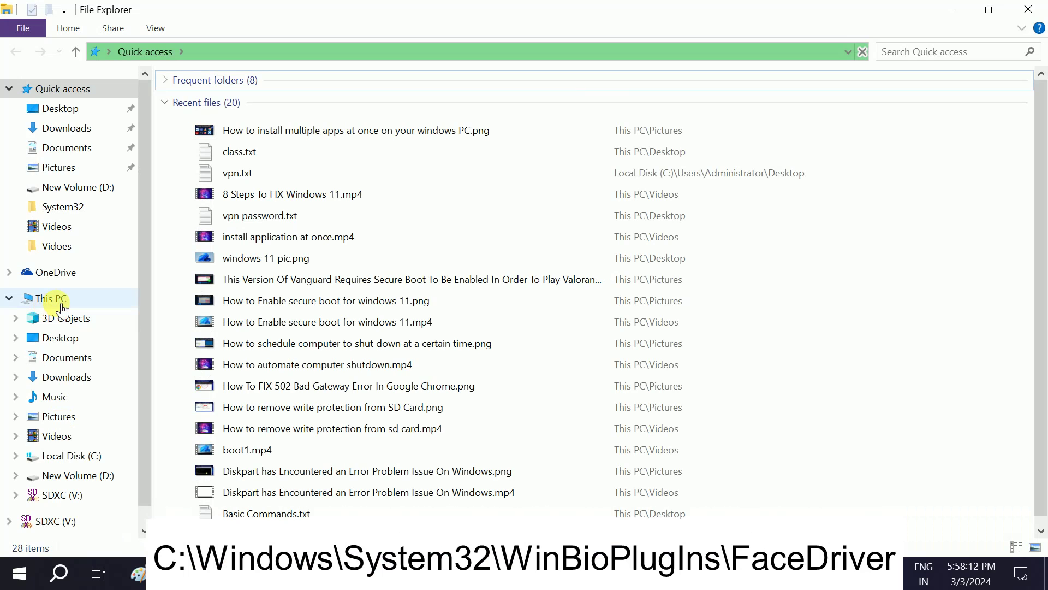
click(67, 302)
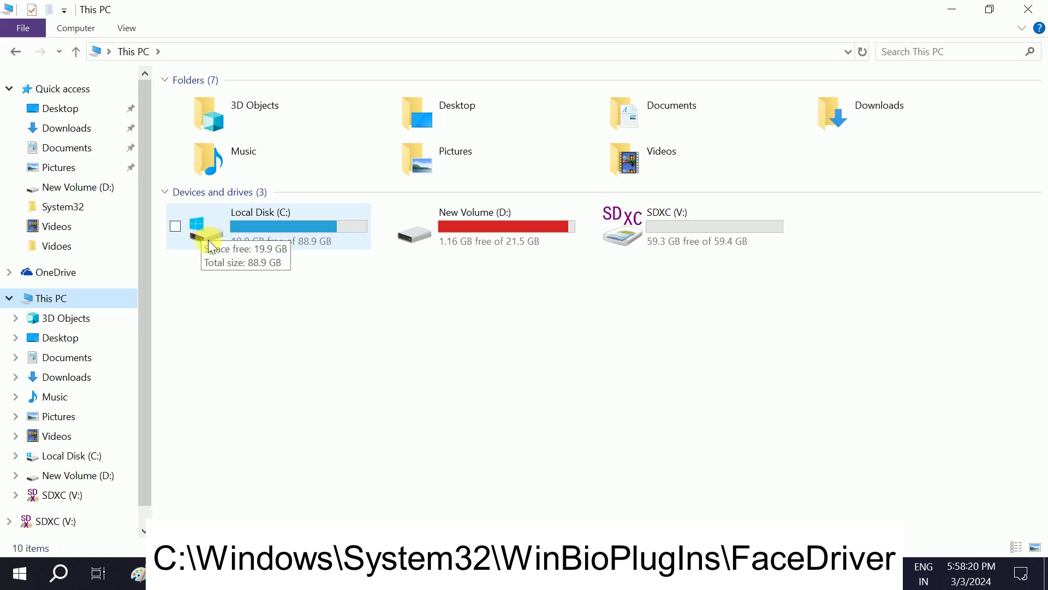
double_click(289, 223)
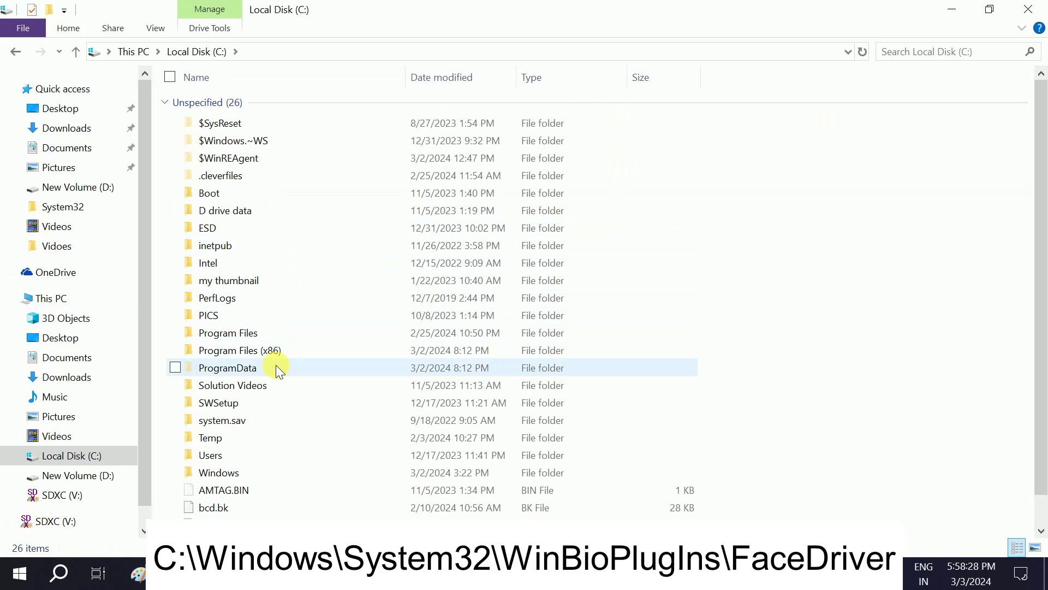
double_click(237, 468)
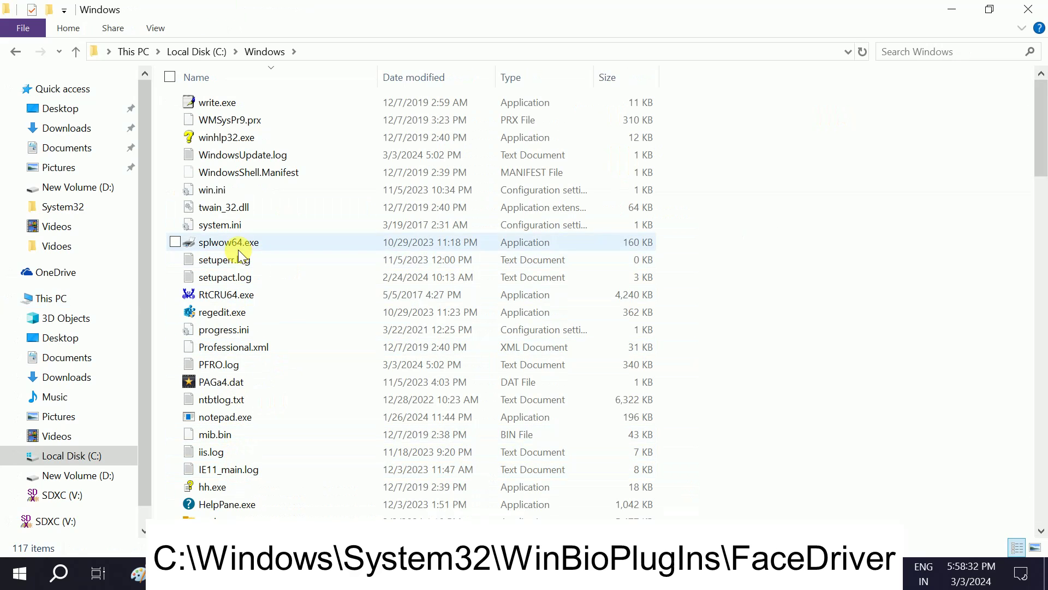
Navigate through System32 and WinBioPlugIns into the FaceDriver folder.
click(238, 250)
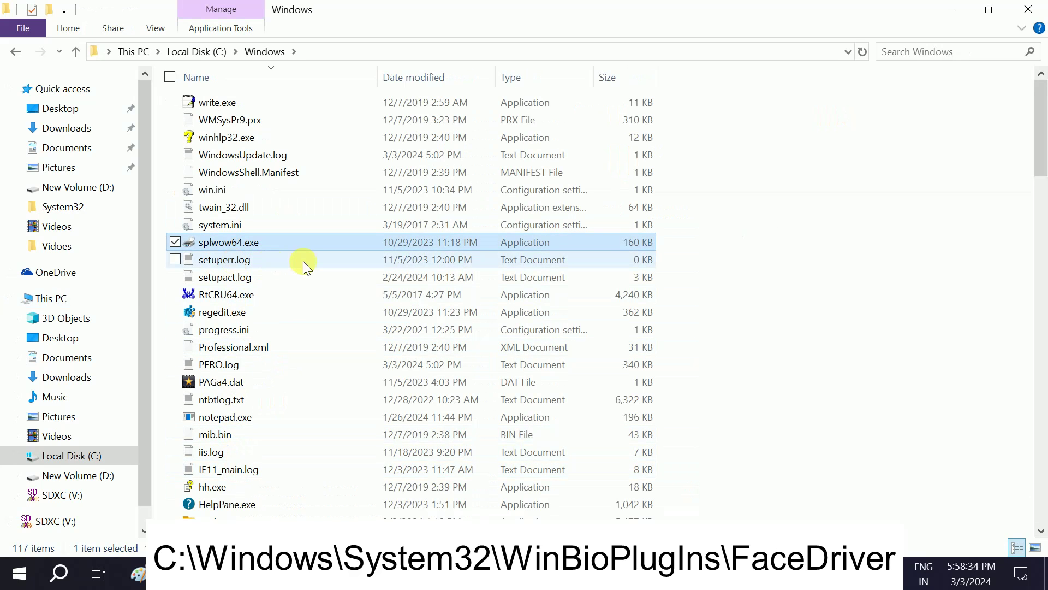
text(system)
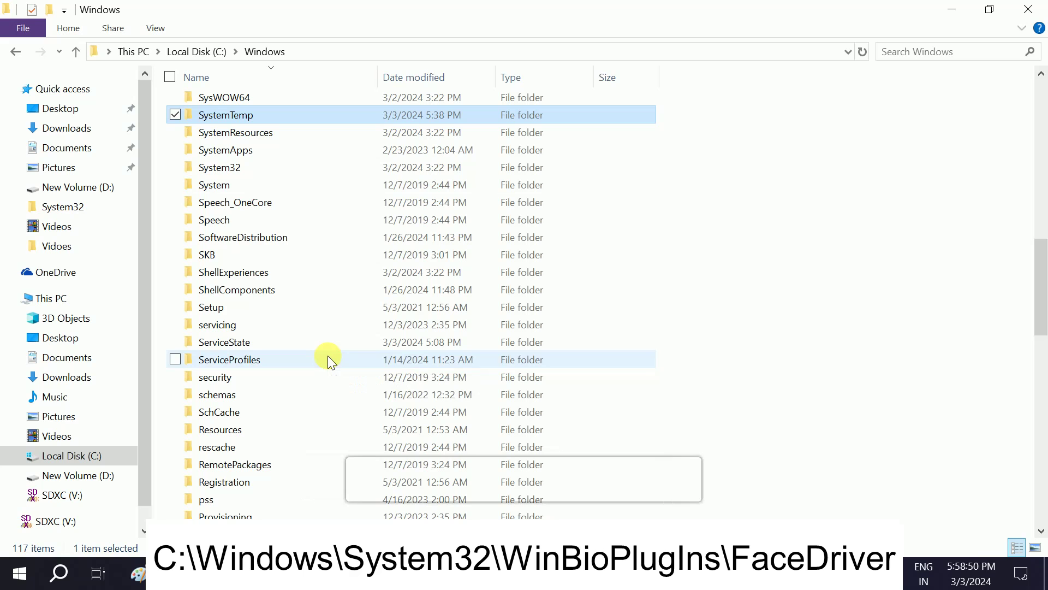
double_click(254, 169)
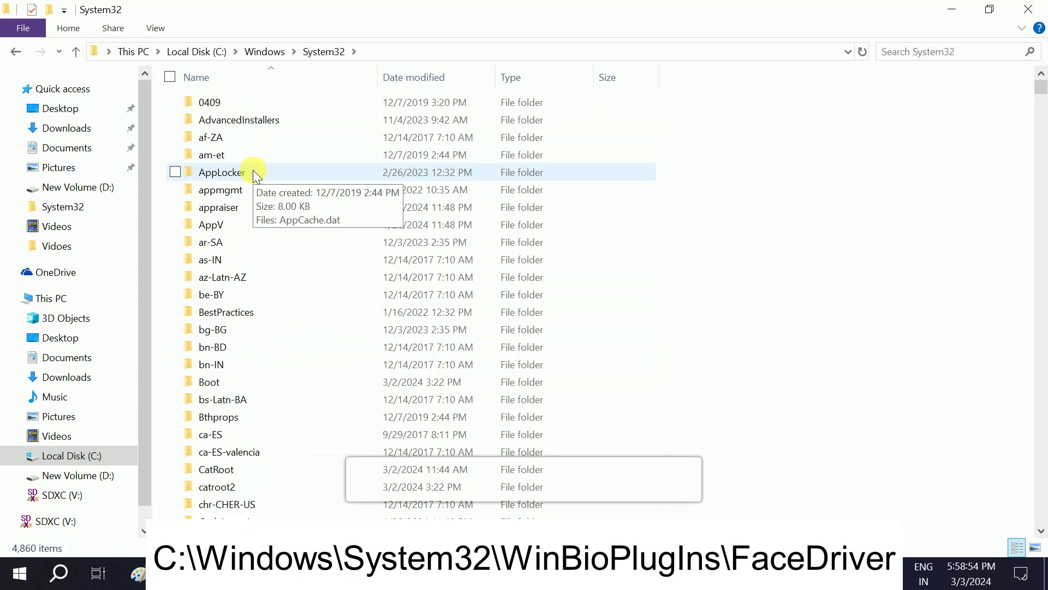
scroll(316, 383, down, 20)
scroll(316, 386, down, 20)
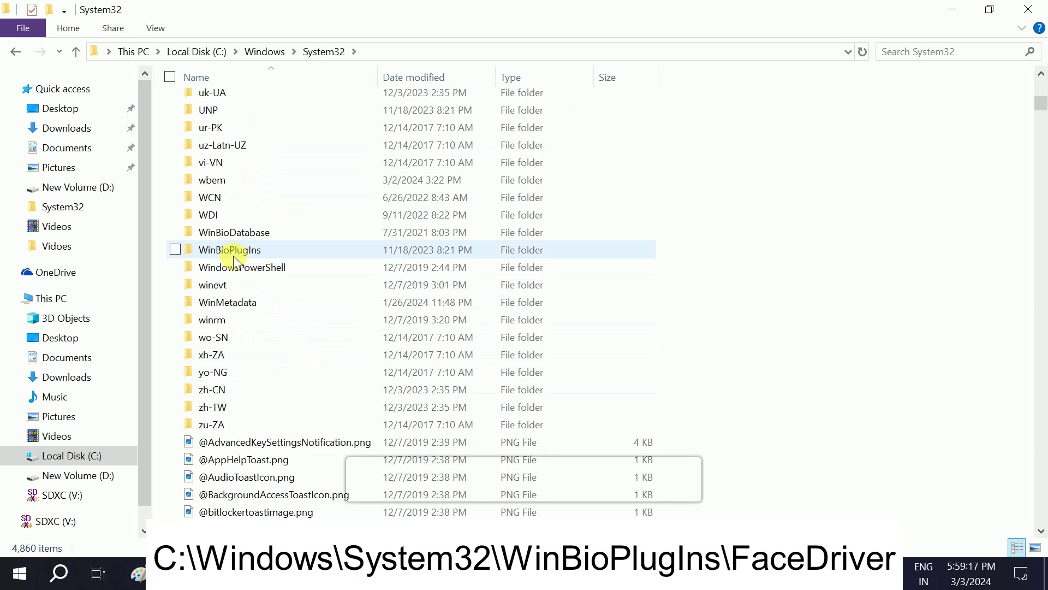
mouse_move(247, 254)
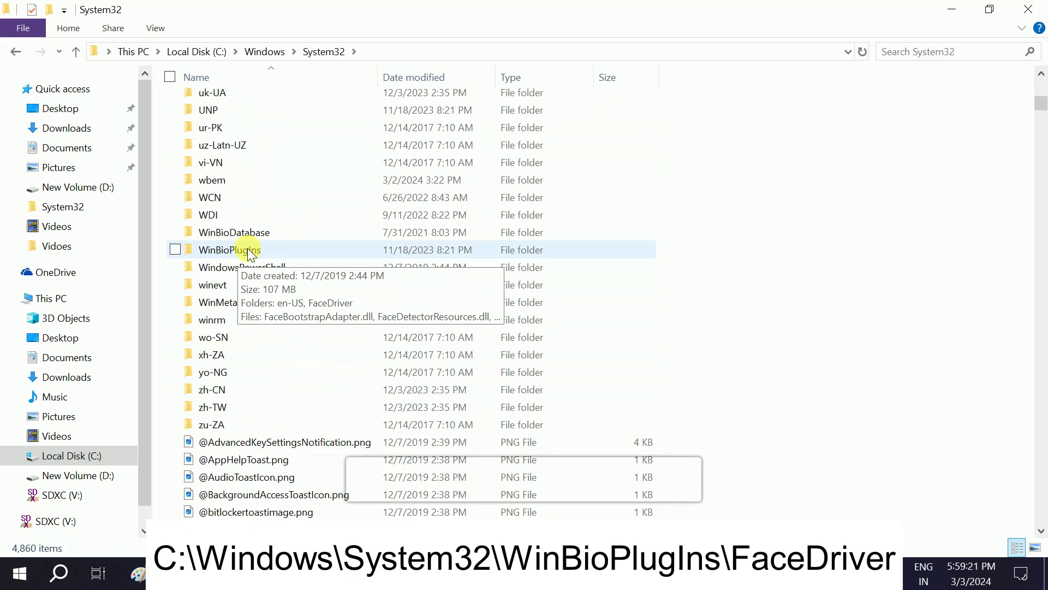
double_click(247, 251)
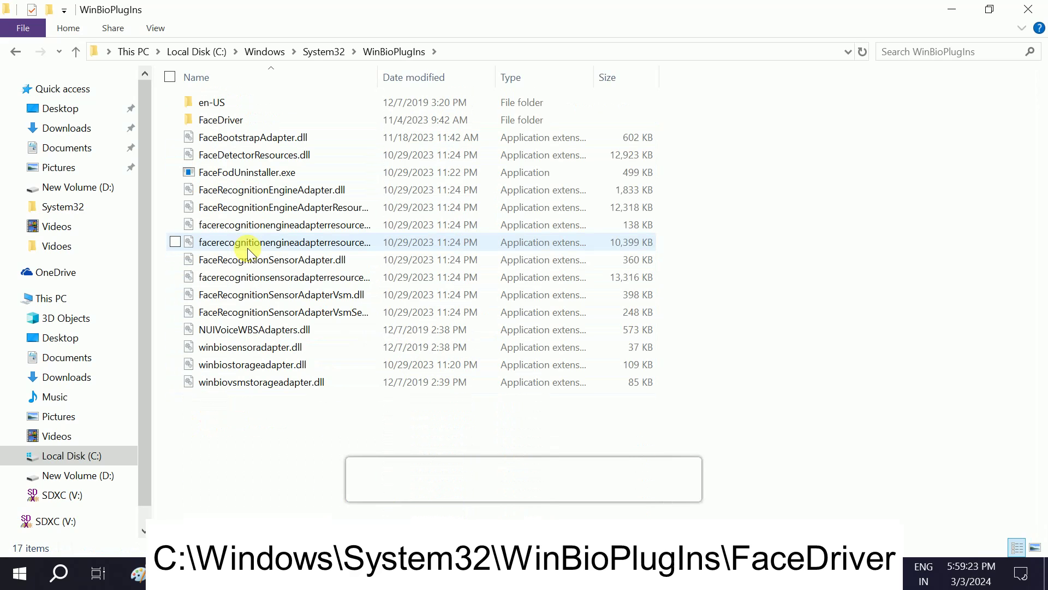
double_click(227, 121)
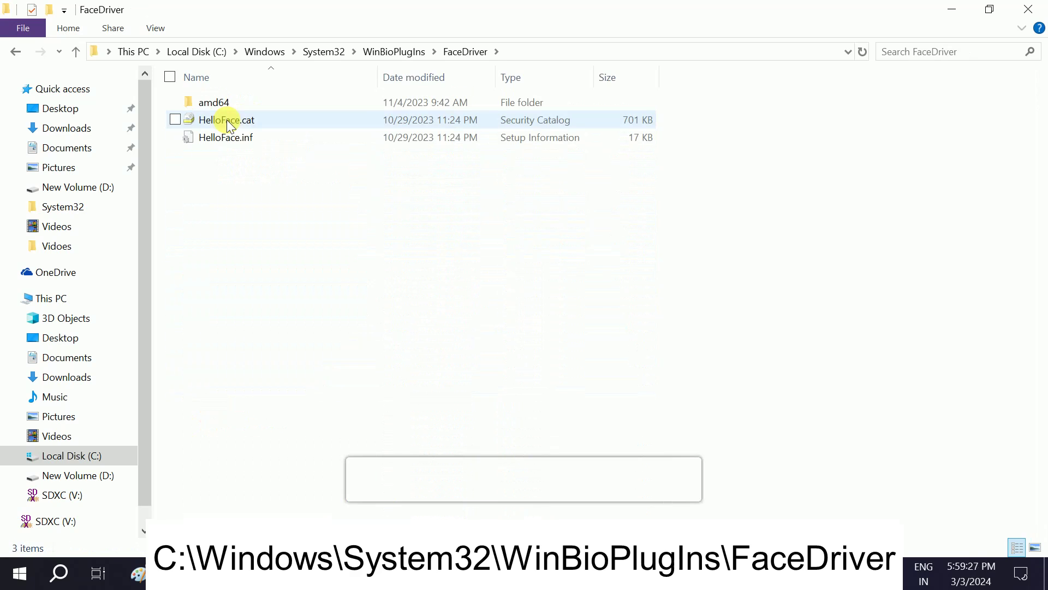
Copy the FaceDriver folder path and reopen it through the Run box in a maximized window.
click(528, 49)
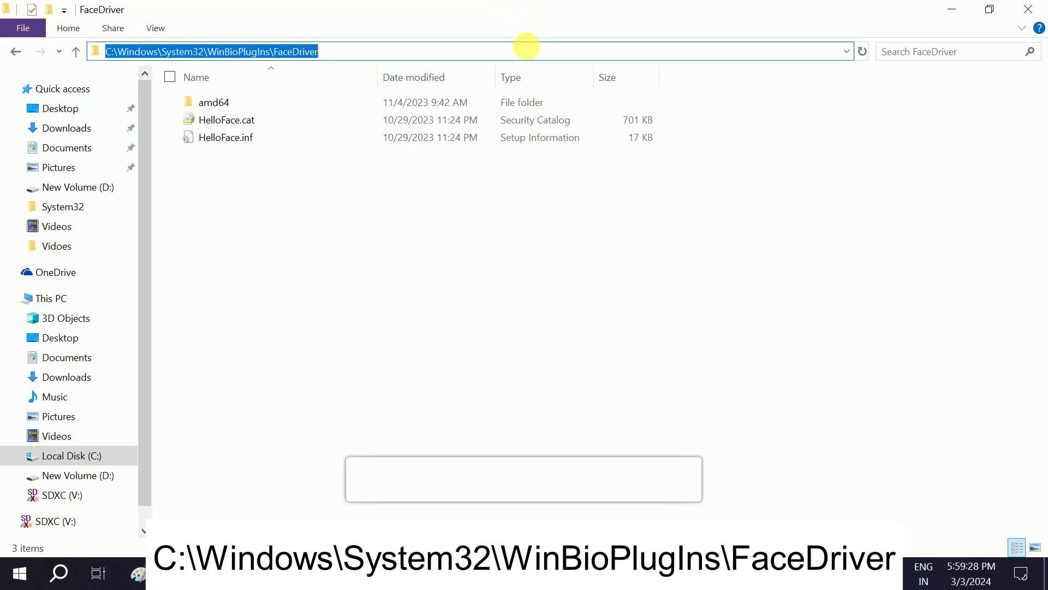
right_click(278, 48)
click(110, 93)
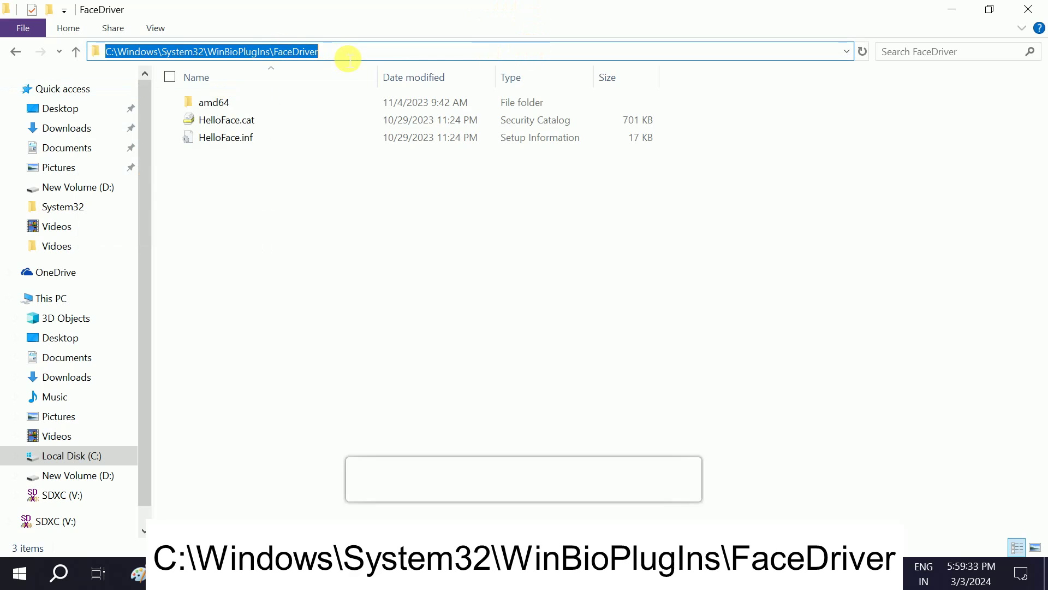
key(super+r)
key(ctrl+v)
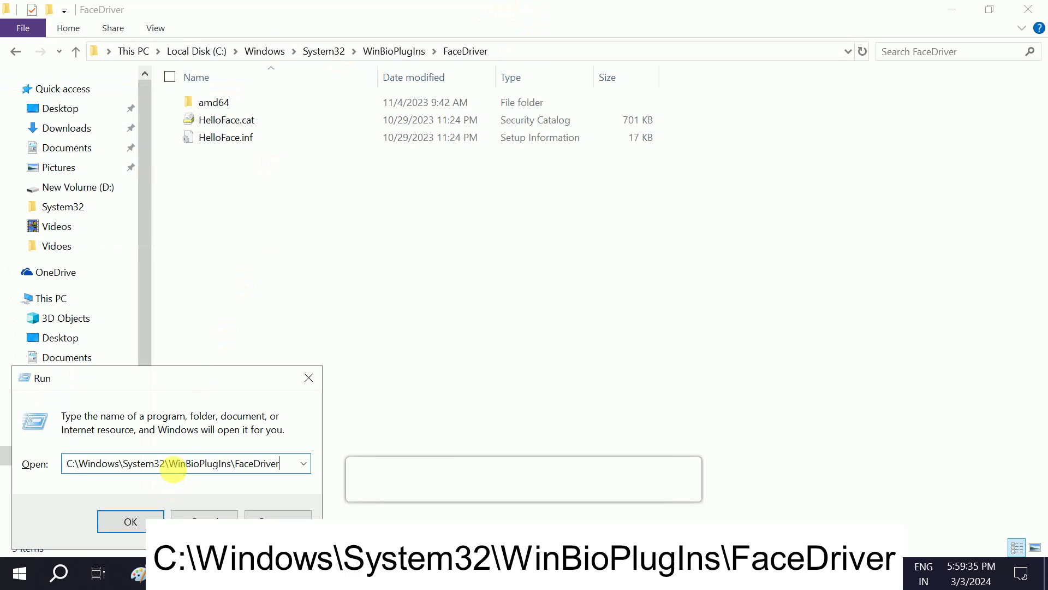
click(133, 523)
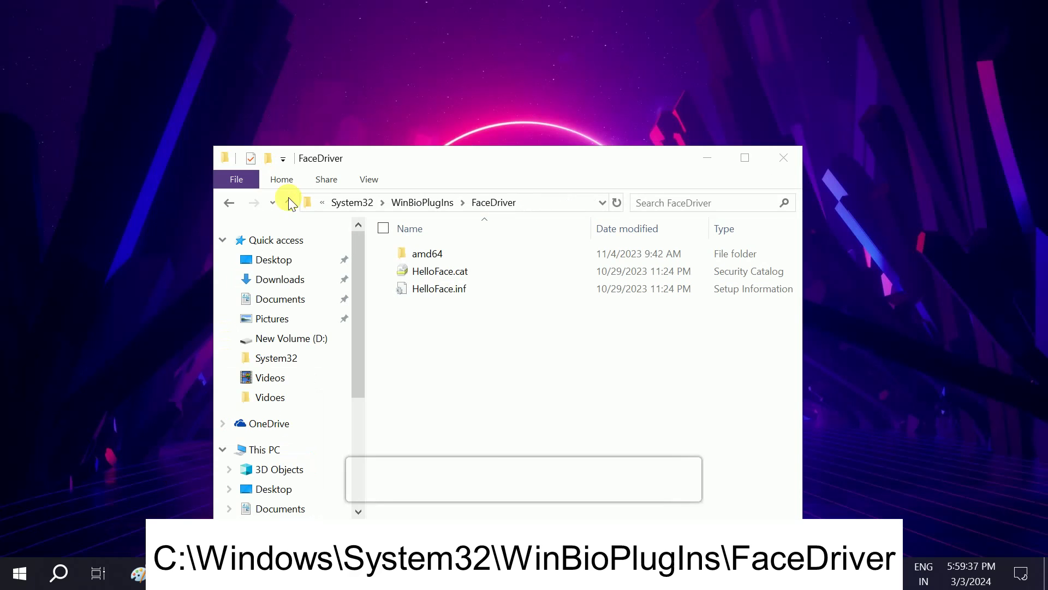
click(745, 157)
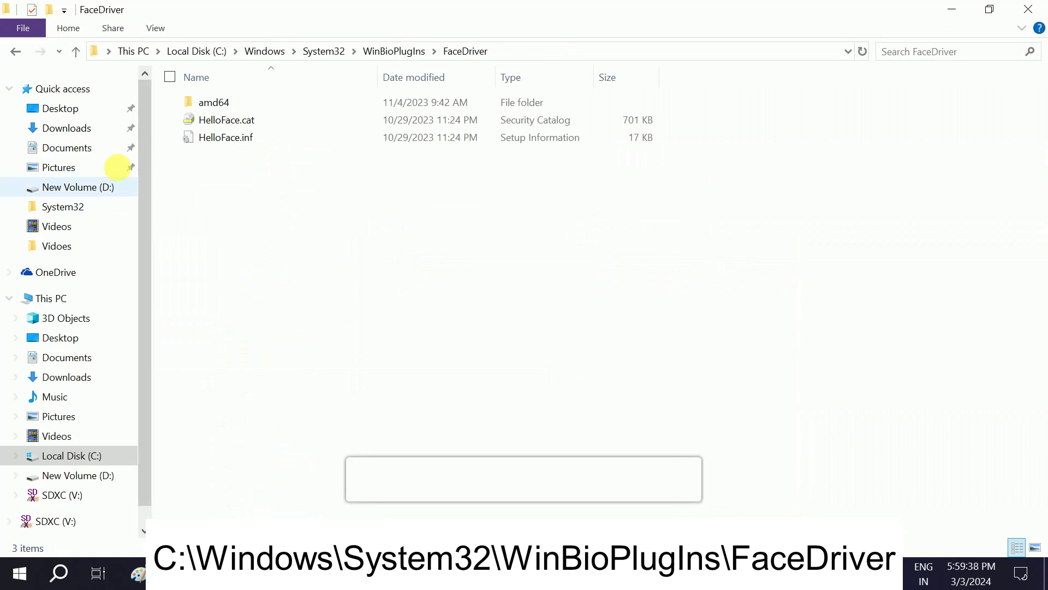
Install the HelloFace.inf driver from its context menu.
click(232, 139)
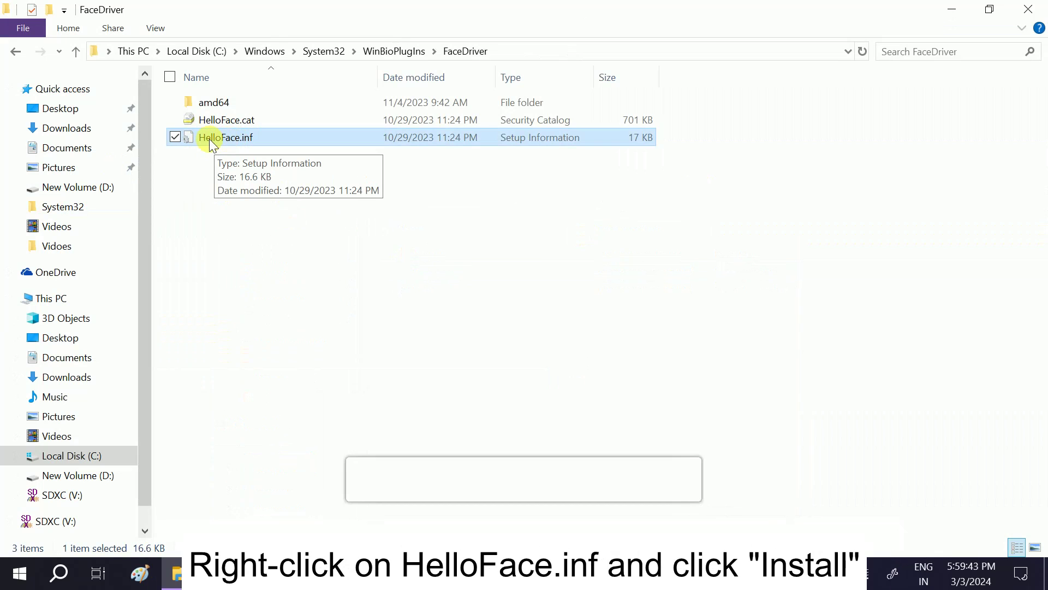
right_click(254, 140)
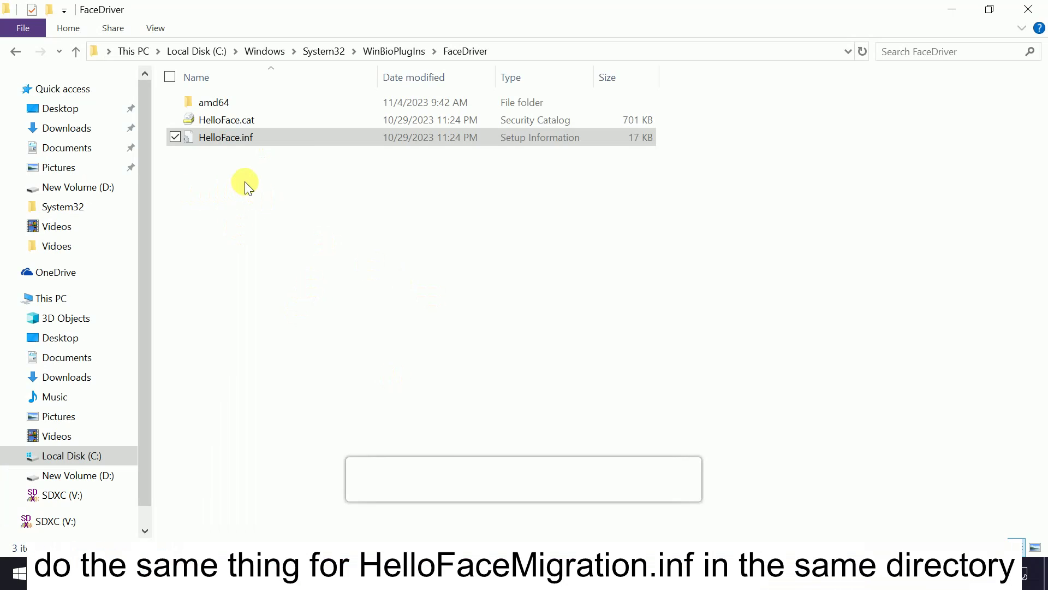
double_click(240, 143)
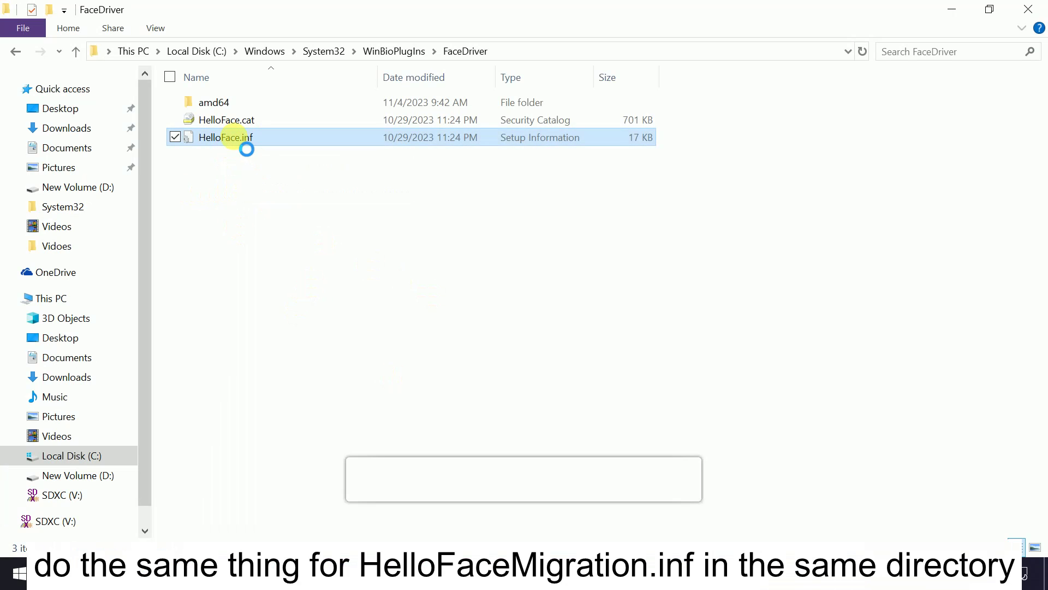
right_click(235, 137)
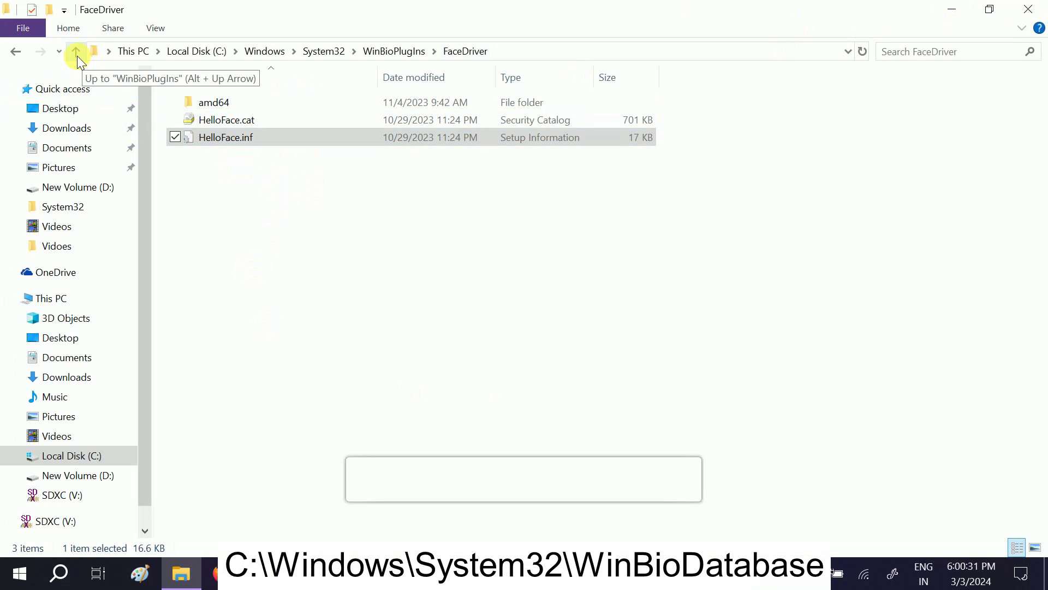
Go back up to System32, open WinBioDatabase and select its 2 KB DAT file.
click(76, 52)
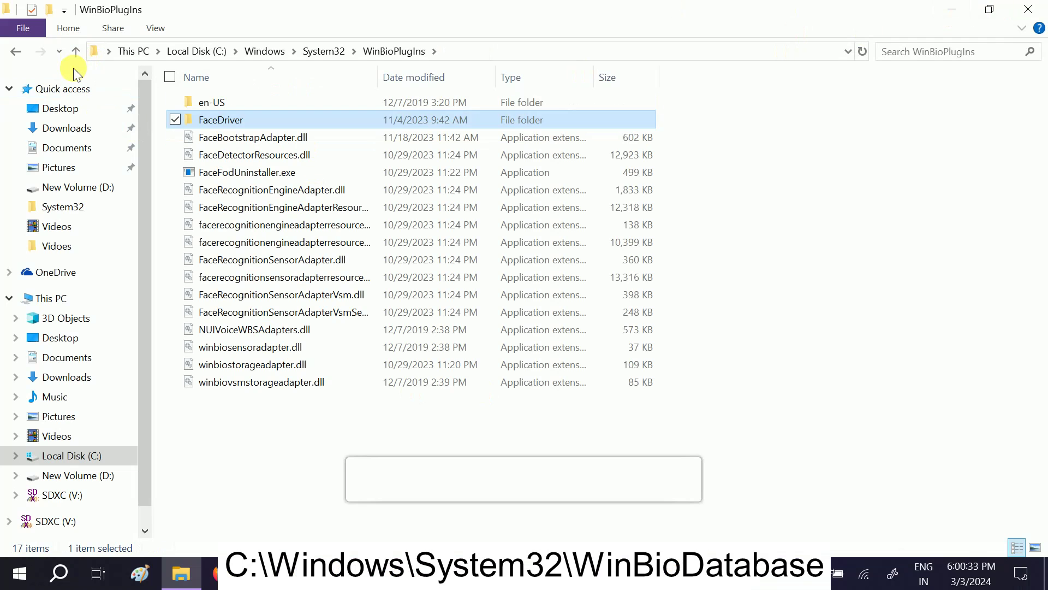
click(76, 51)
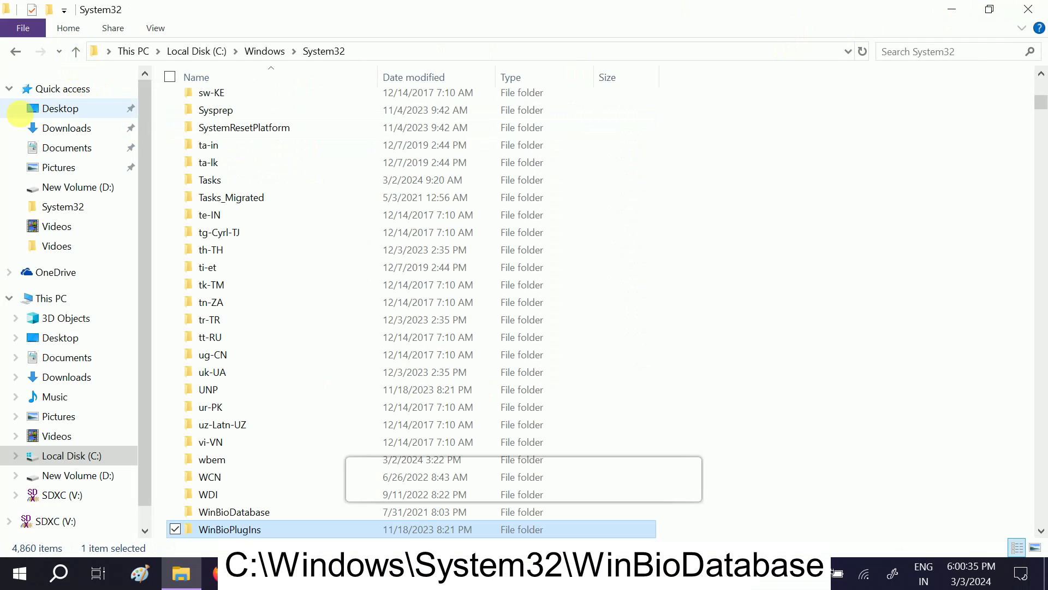
scroll(301, 441, down, 2)
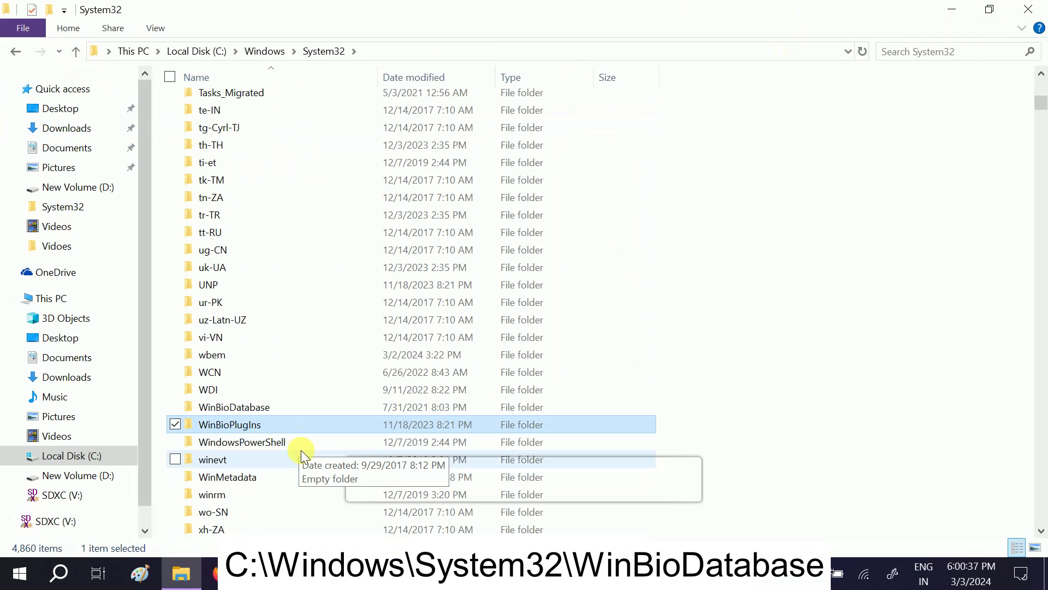
double_click(240, 408)
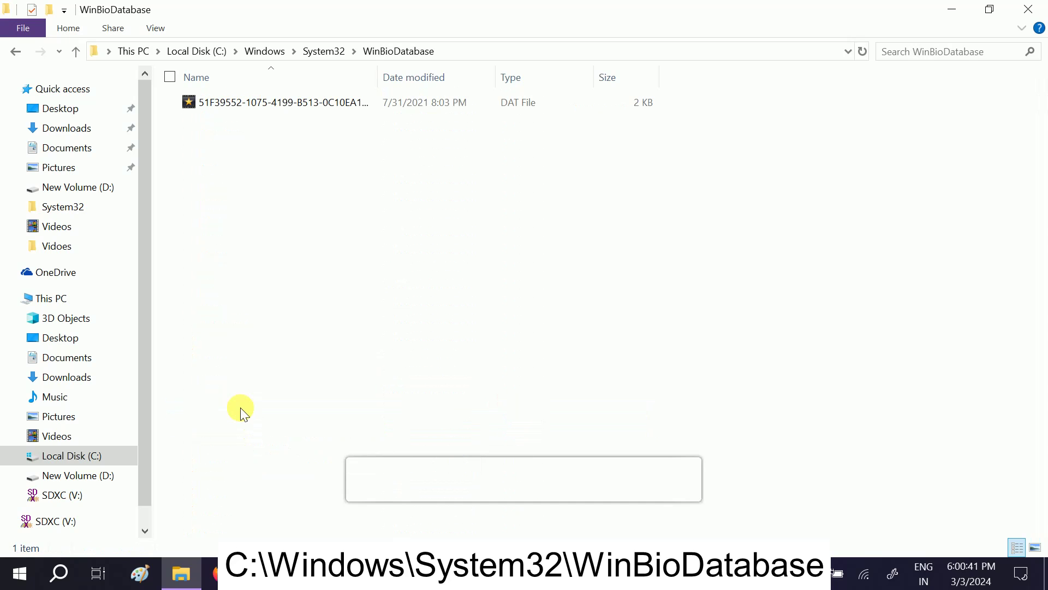
click(304, 101)
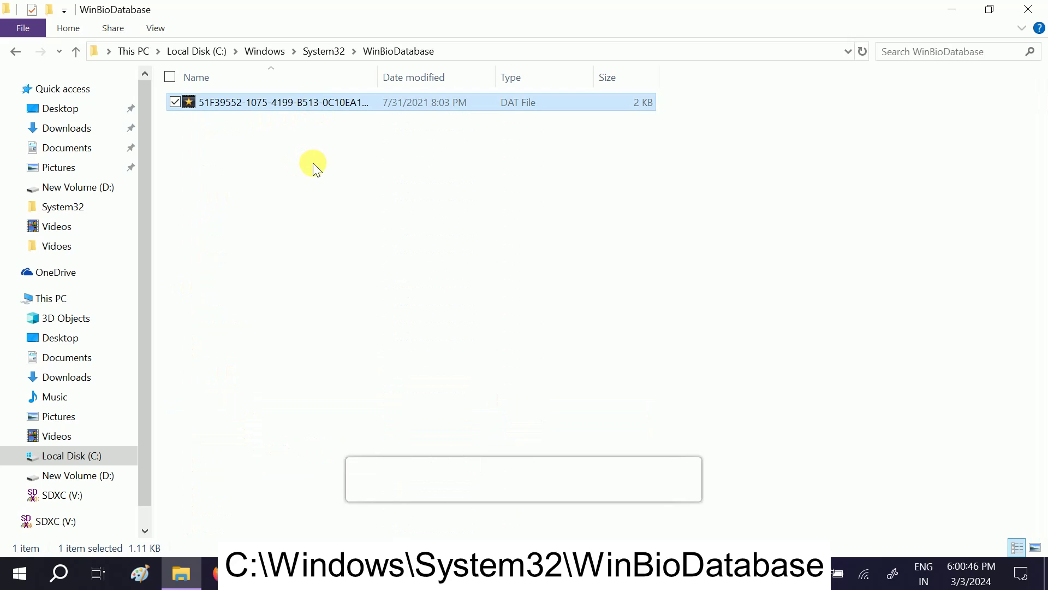
click(60, 573)
Stop the Windows Biometric Service in the Services console, then return to File Explorer.
text(serv)
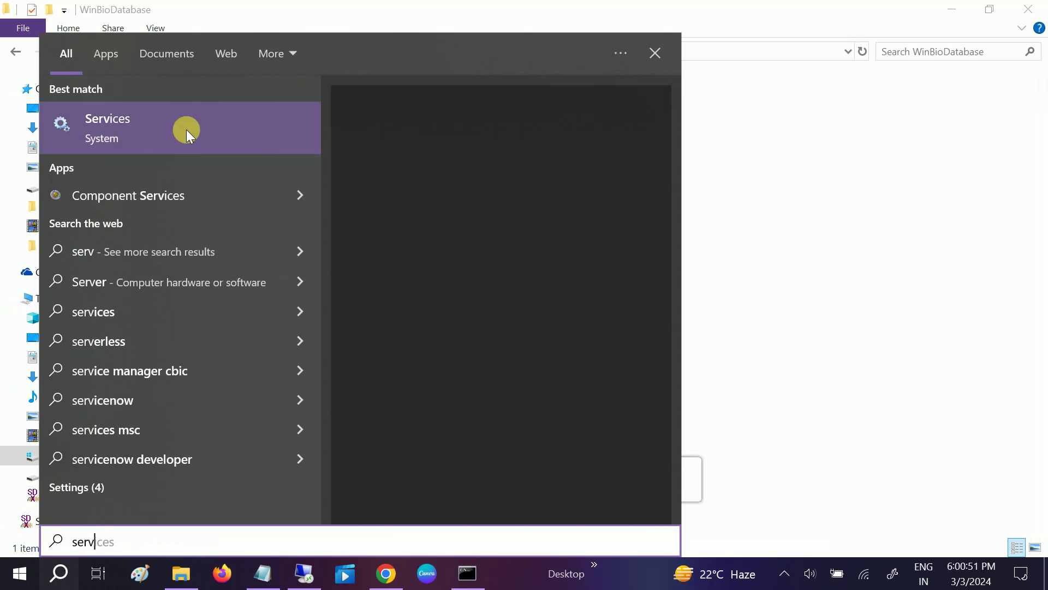
click(185, 129)
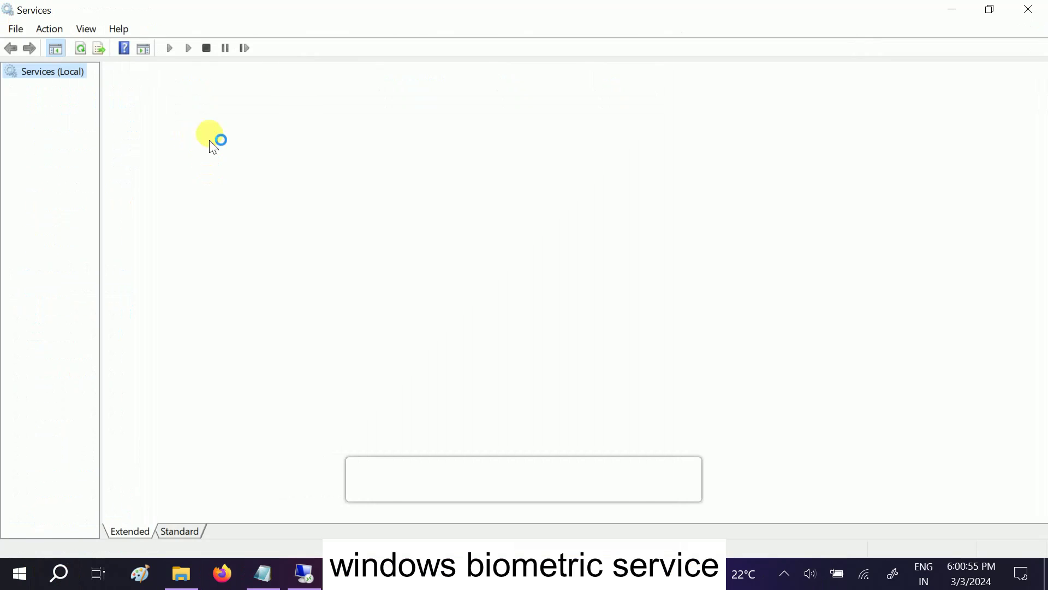
click(362, 258)
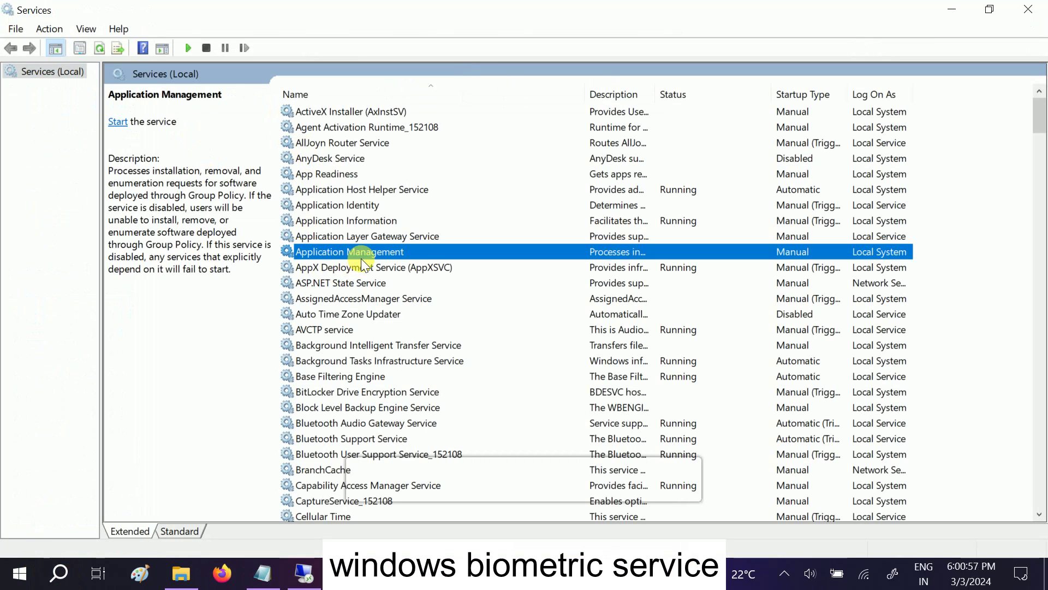
key(w)
key(Down)
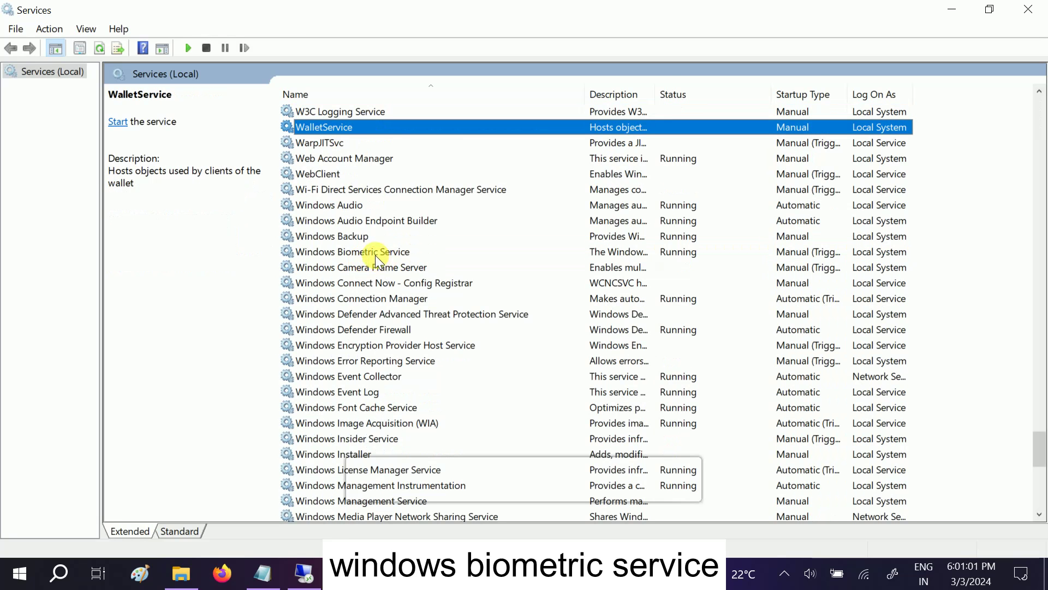
click(375, 255)
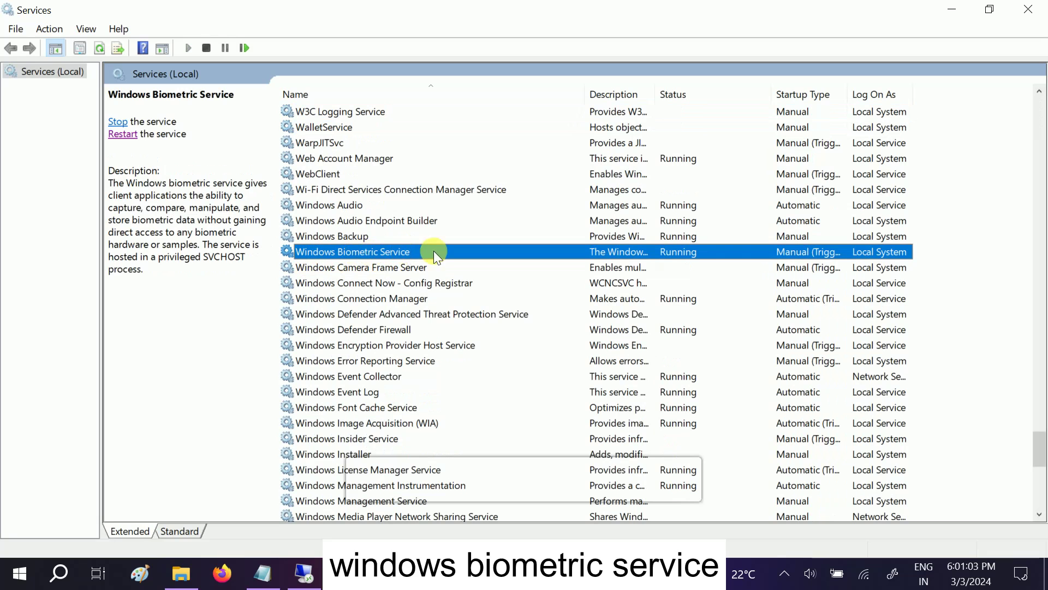
click(119, 122)
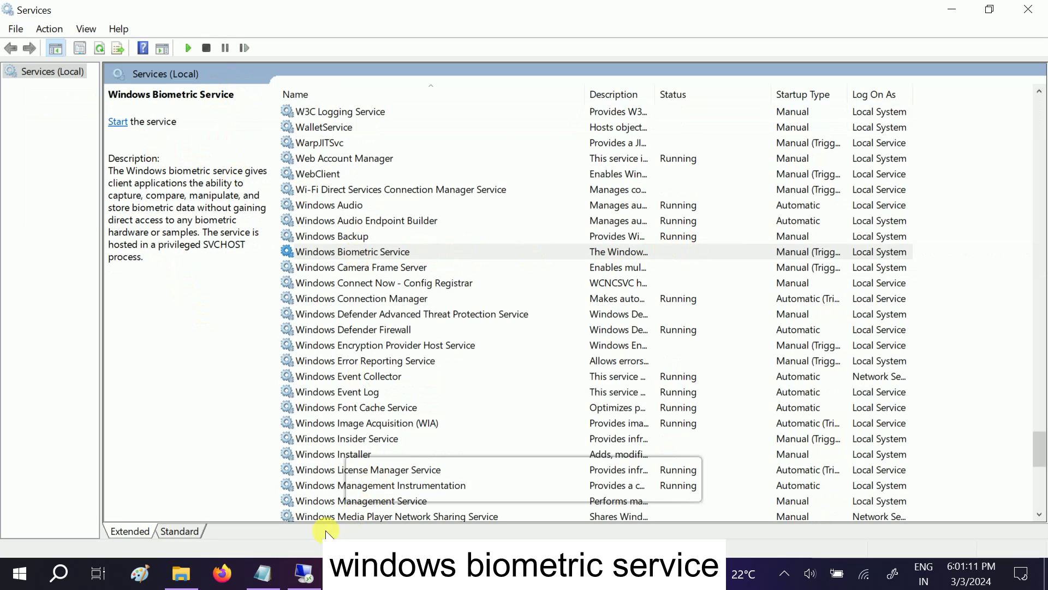
click(182, 571)
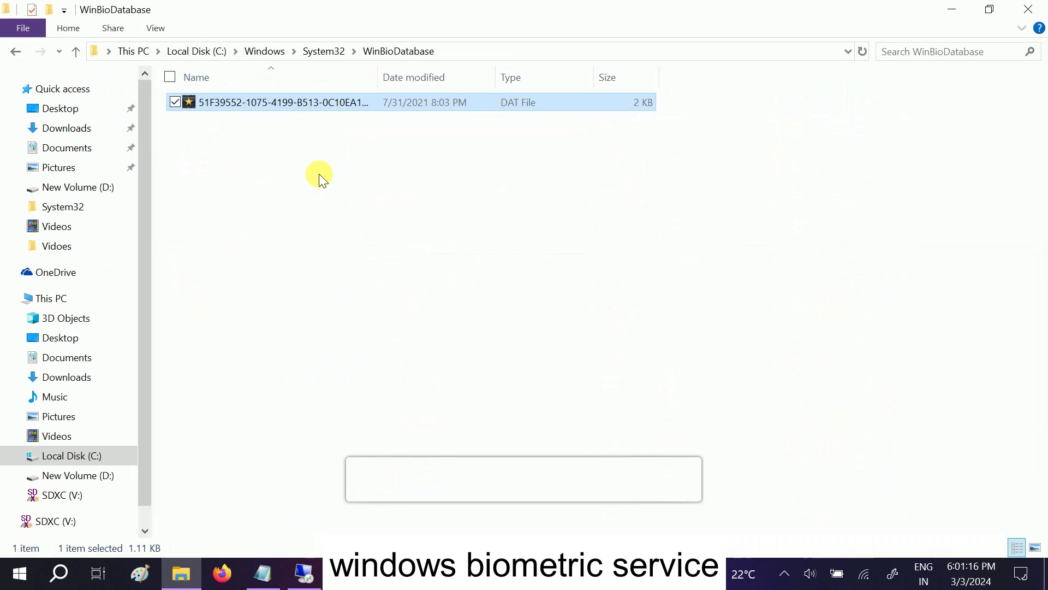
Permanently delete the DAT file with Shift+Delete, confirming and granting administrator permission.
key(shift+Delete)
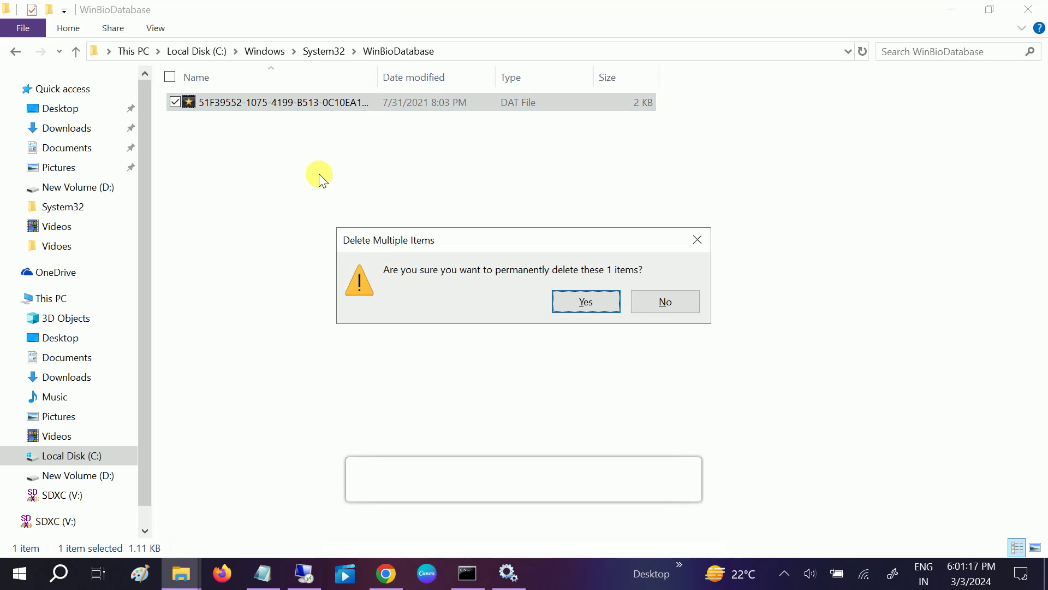
click(583, 305)
click(276, 253)
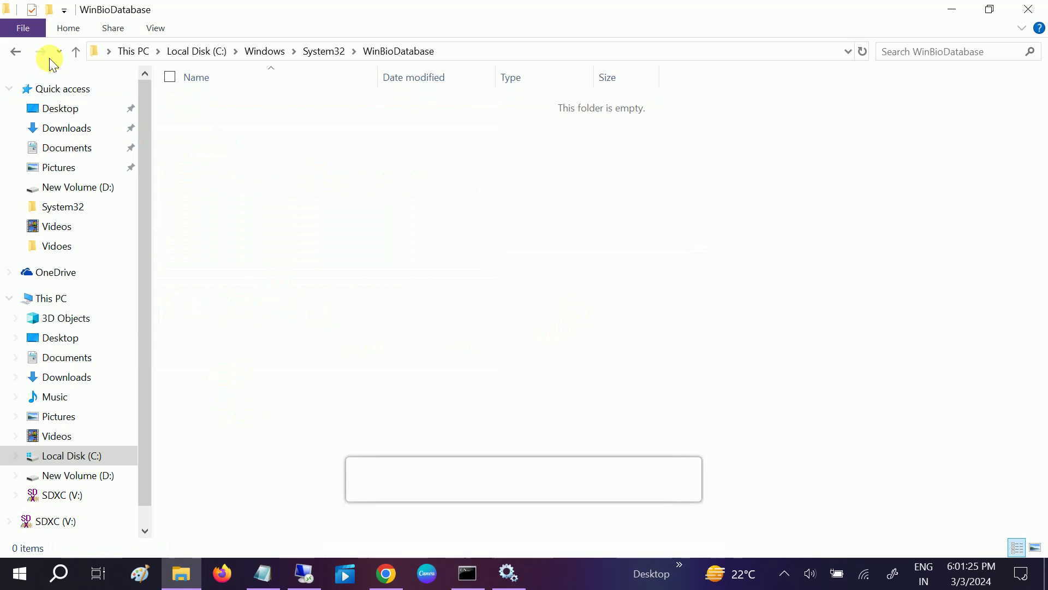
Start the Windows Biometric Service again in Services.
click(506, 572)
click(377, 250)
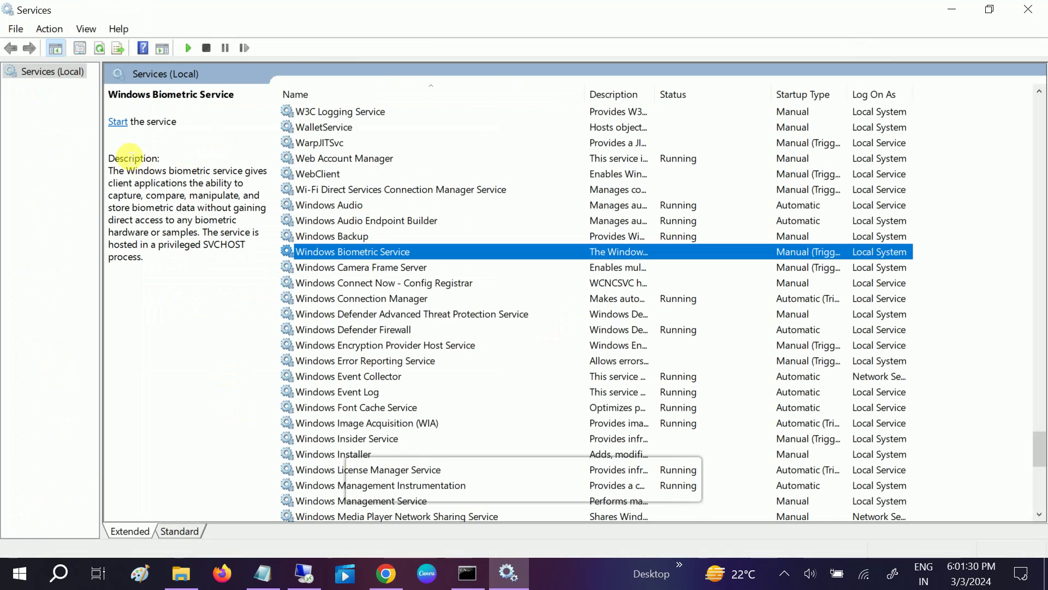
click(118, 121)
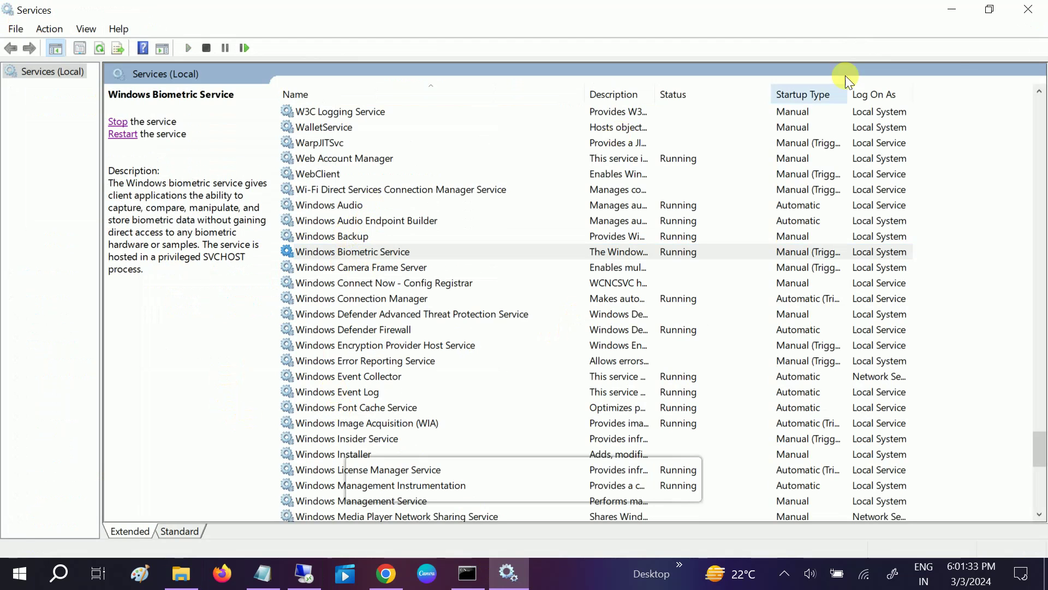
Close Services and File Explorer, and open the Start menu.
click(1028, 10)
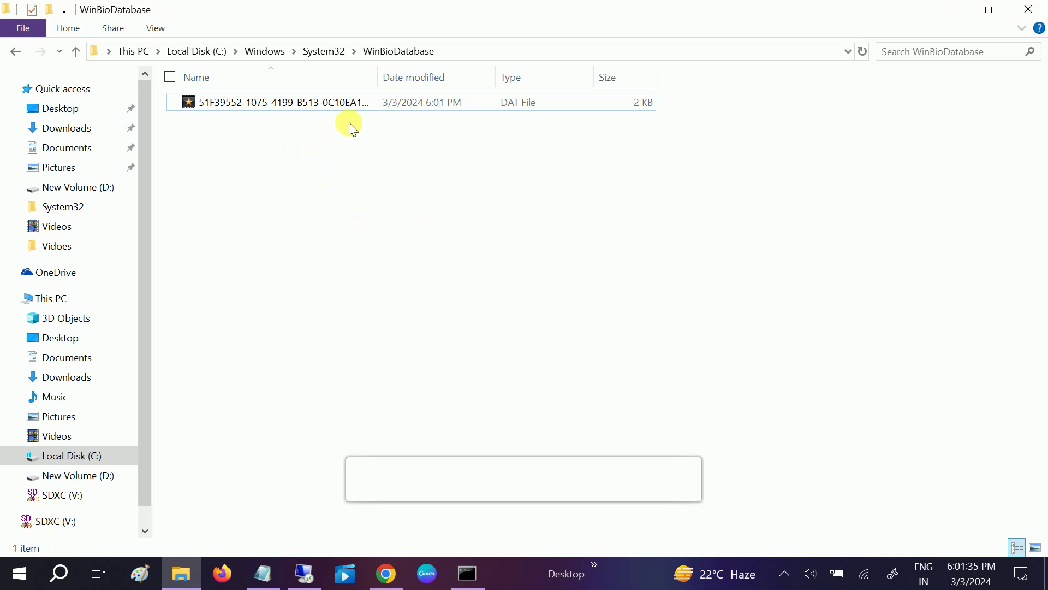
click(1030, 9)
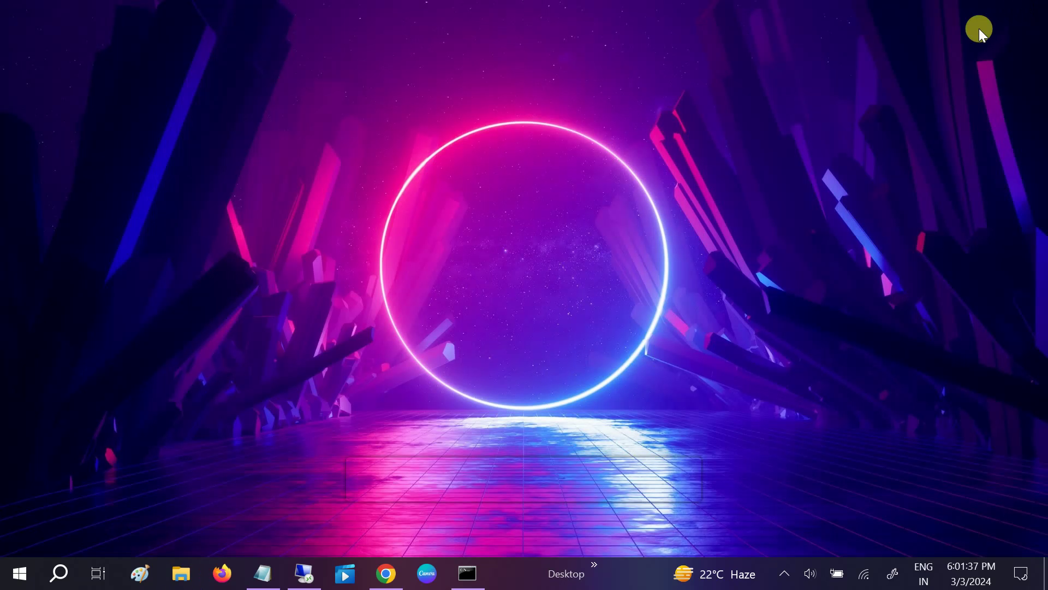
click(22, 572)
click(28, 542)
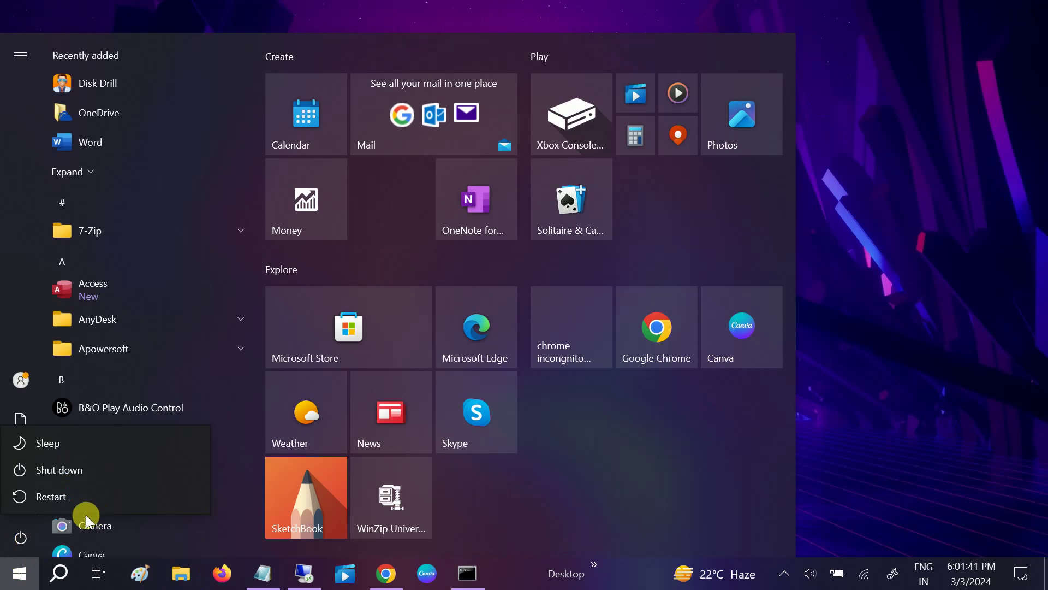
key(Escape)
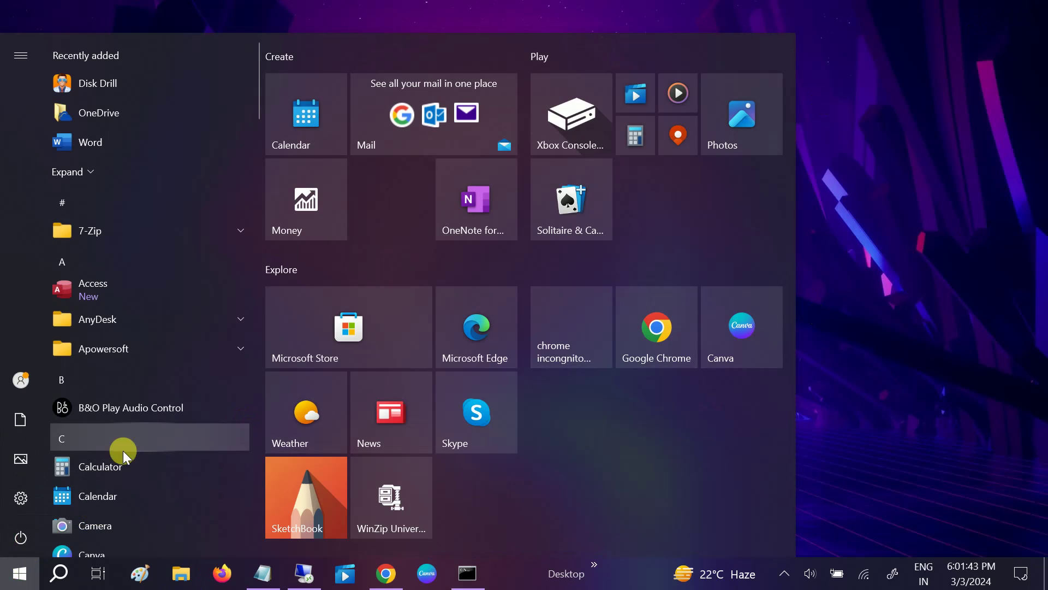
Recheck Windows Hello Face under Accounts > Sign-in options, then close Settings.
click(20, 491)
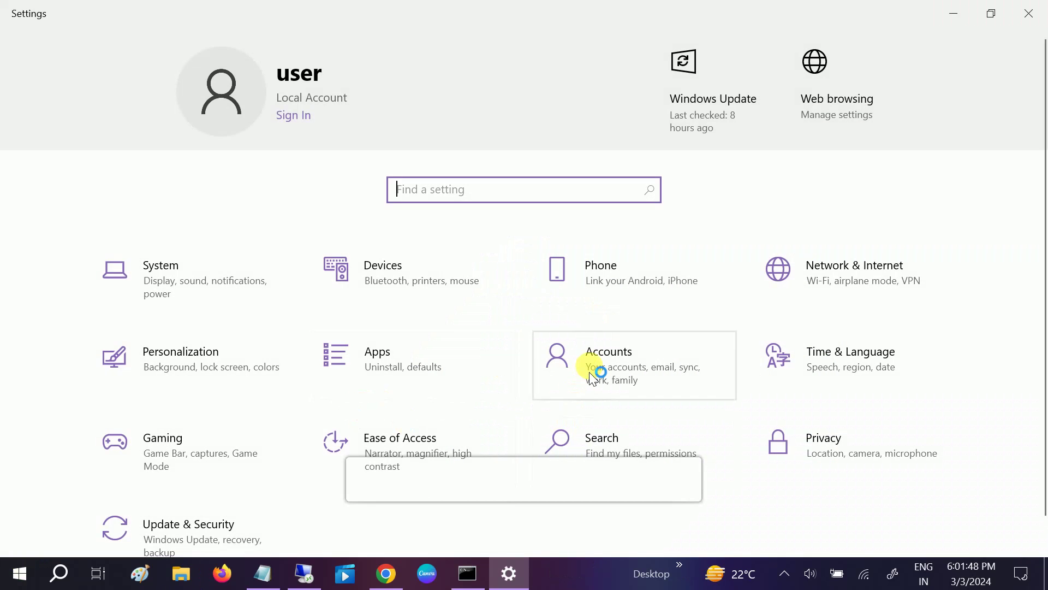
click(593, 377)
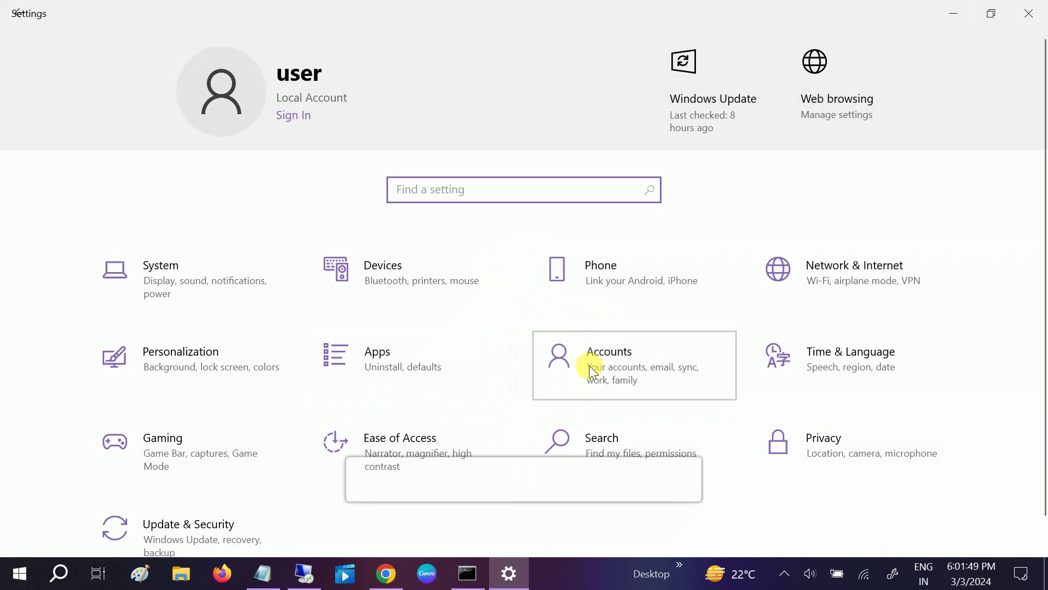
click(102, 253)
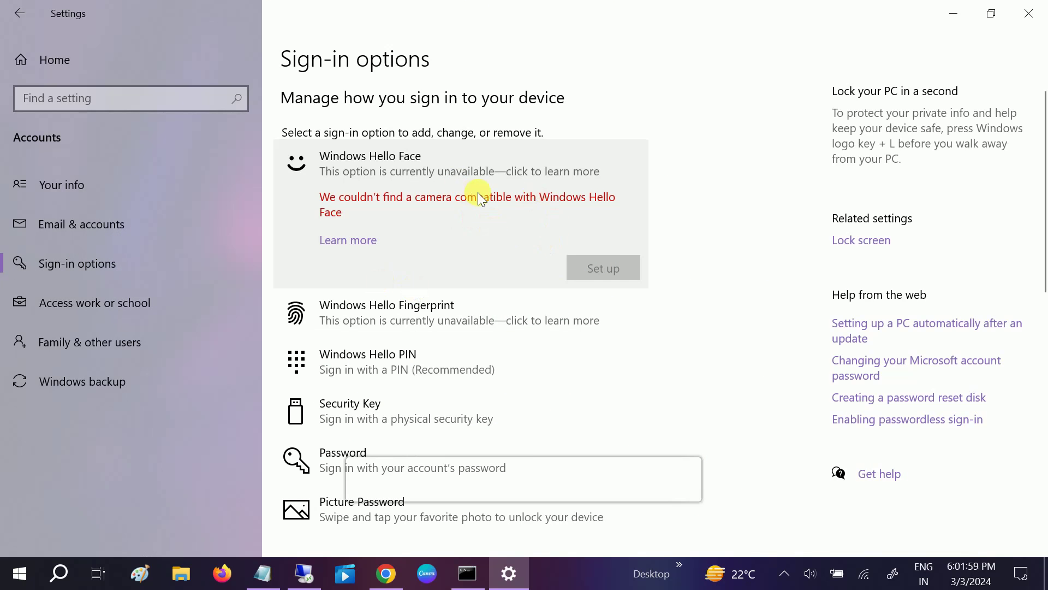
click(1029, 25)
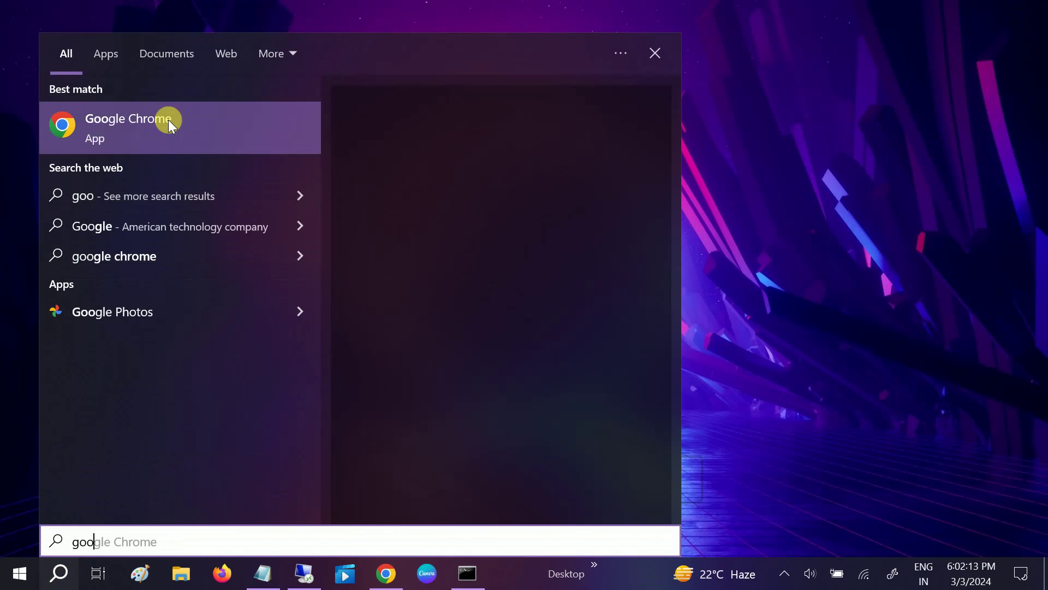
Search 'hp driver download' in maximized Chrome to reach HP's drivers page, and close Command Prompt.
click(169, 121)
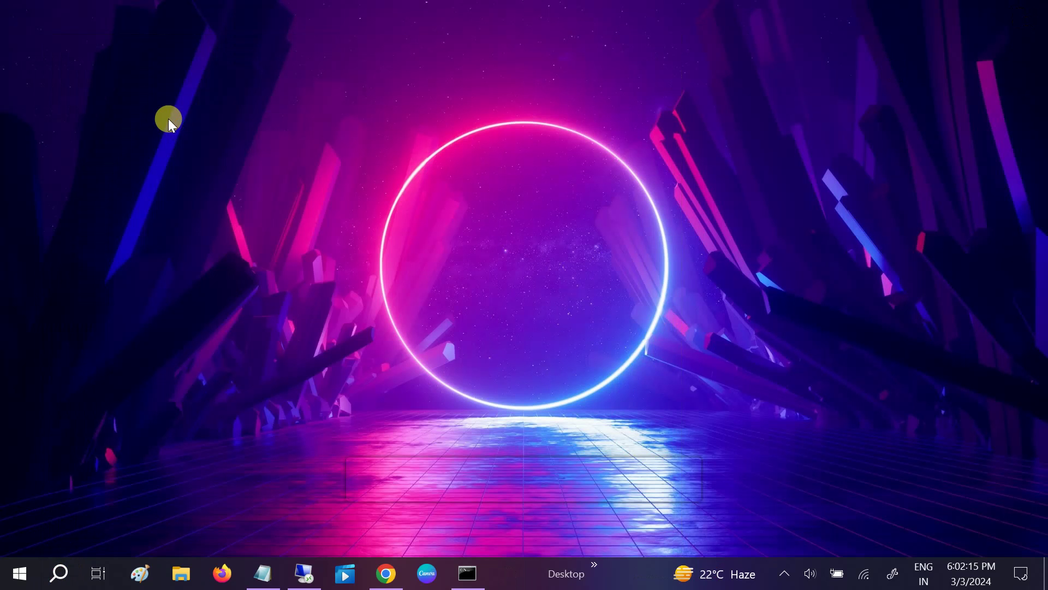
double_click(1004, 13)
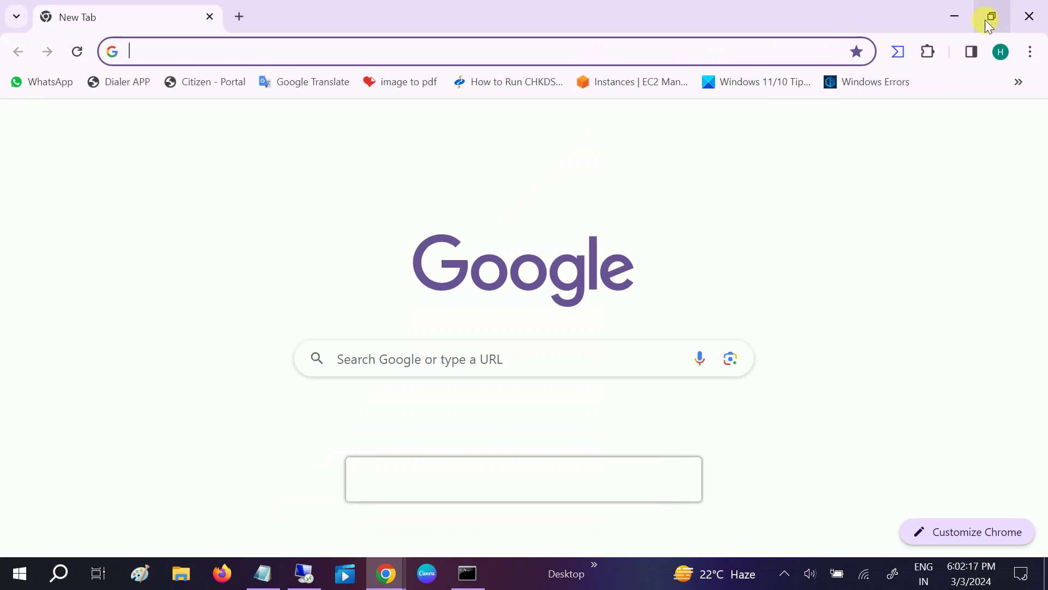
click(238, 56)
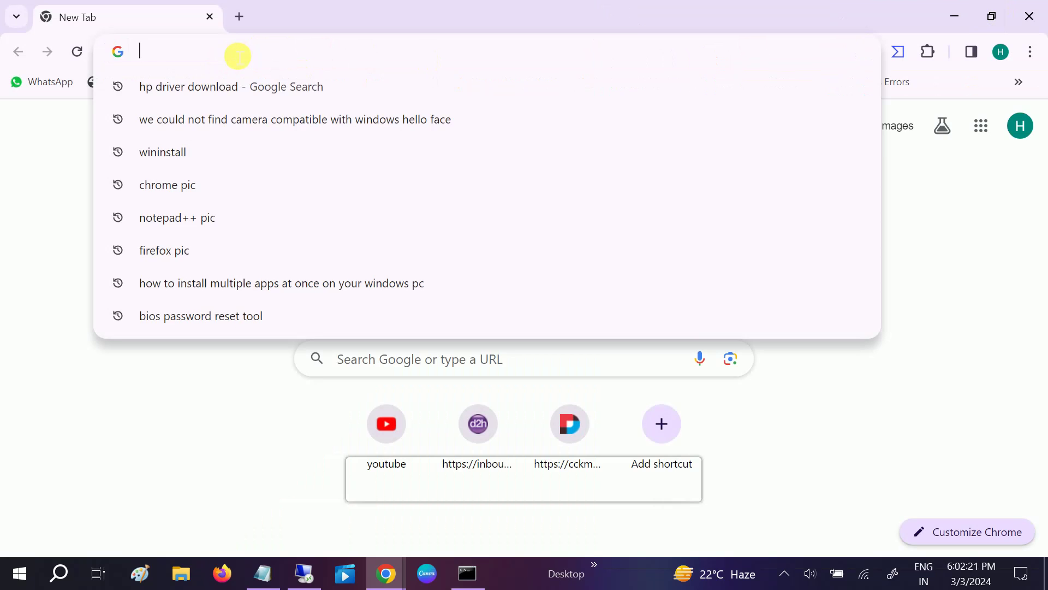
text(drive)
key(BackSpace)
key(BackSpace)
key(BackSpace)
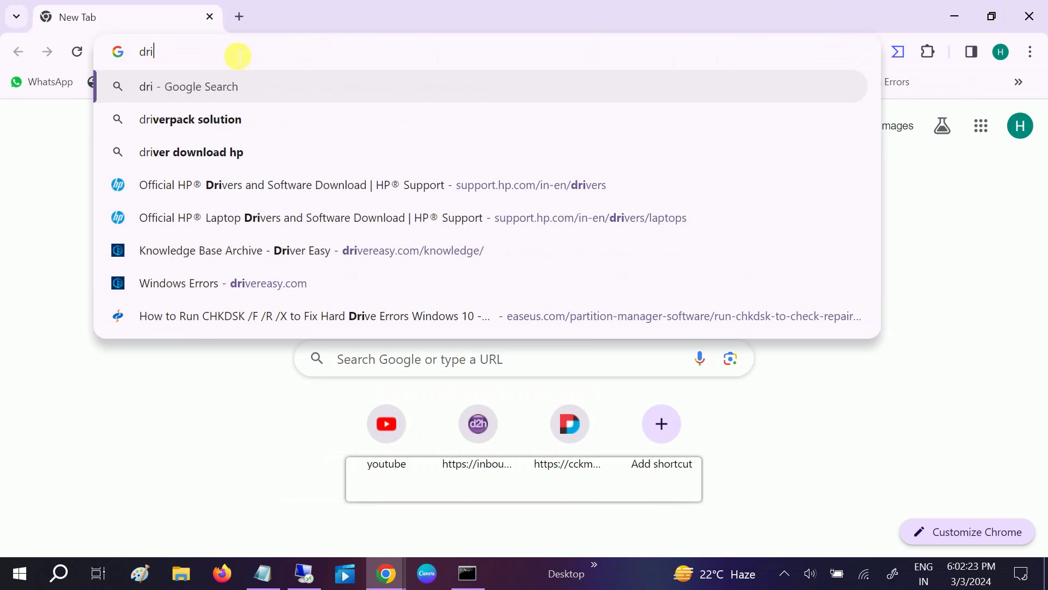
key(BackSpace)
key(BackSpace)
key(BackSpace)
text(j)
key(BackSpace)
text(h)
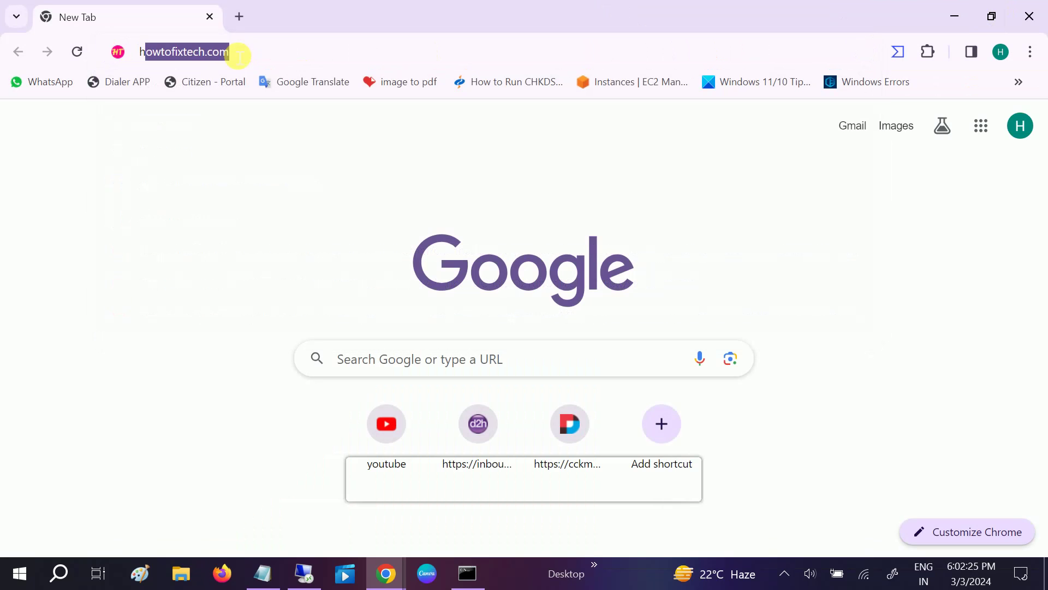
text(p driv)
key(Return)
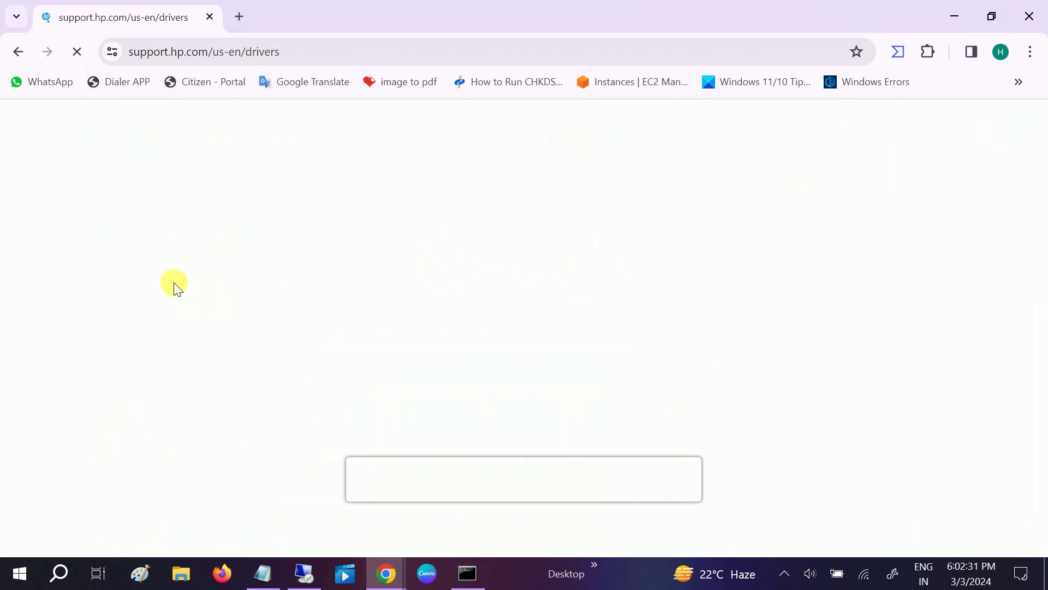
right_click(468, 584)
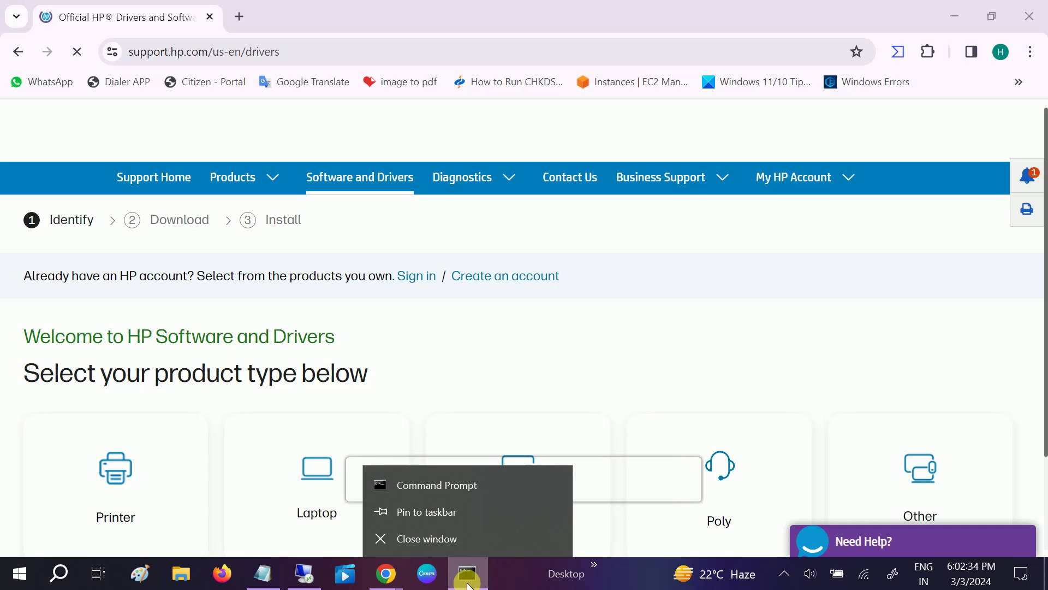
click(440, 541)
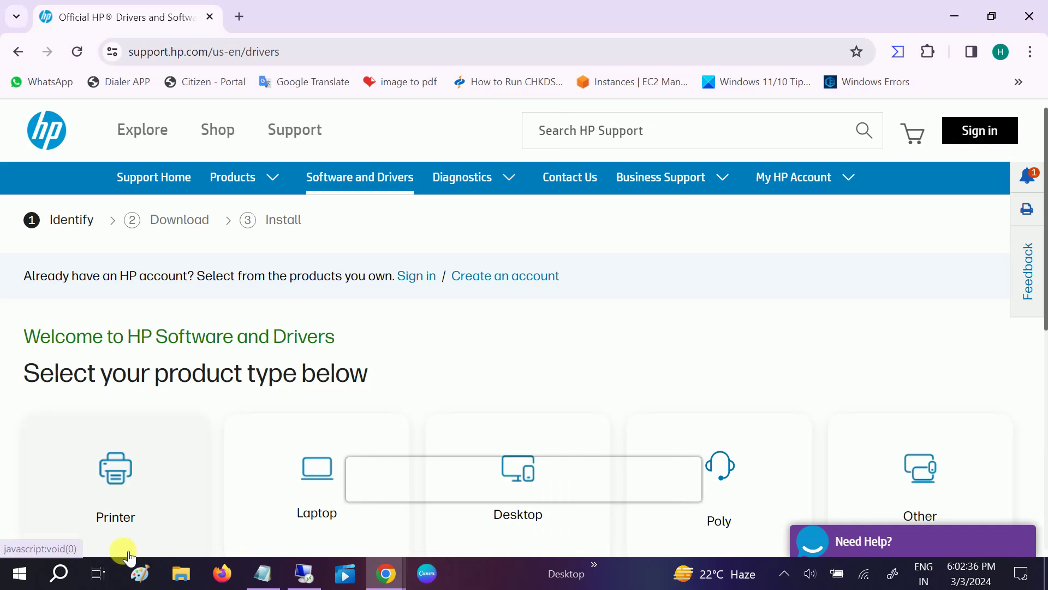
Launch Command Prompt from Windows search.
click(57, 573)
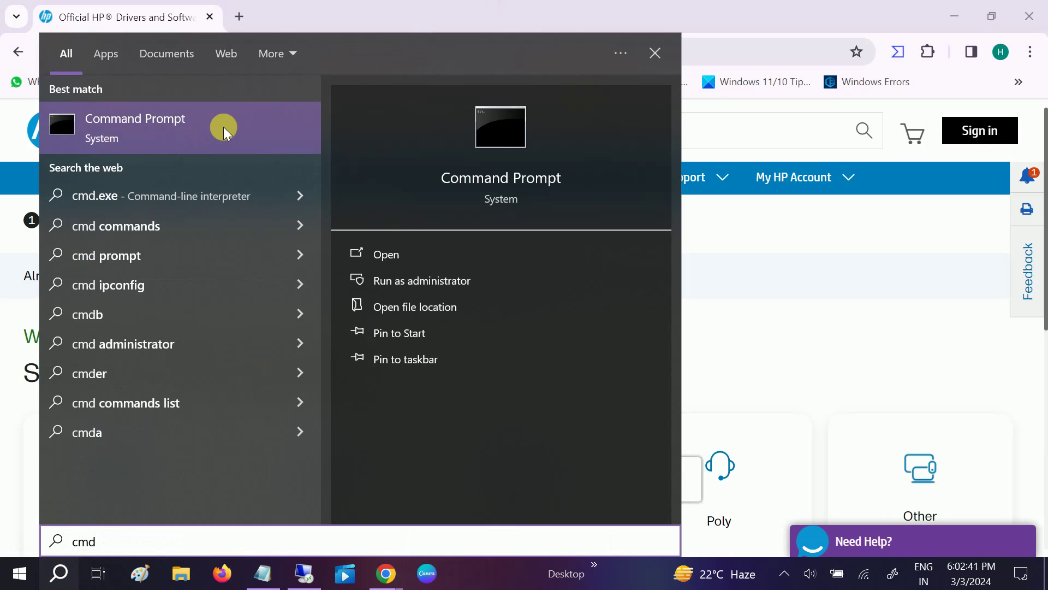
click(223, 134)
mouse_move(304, 175)
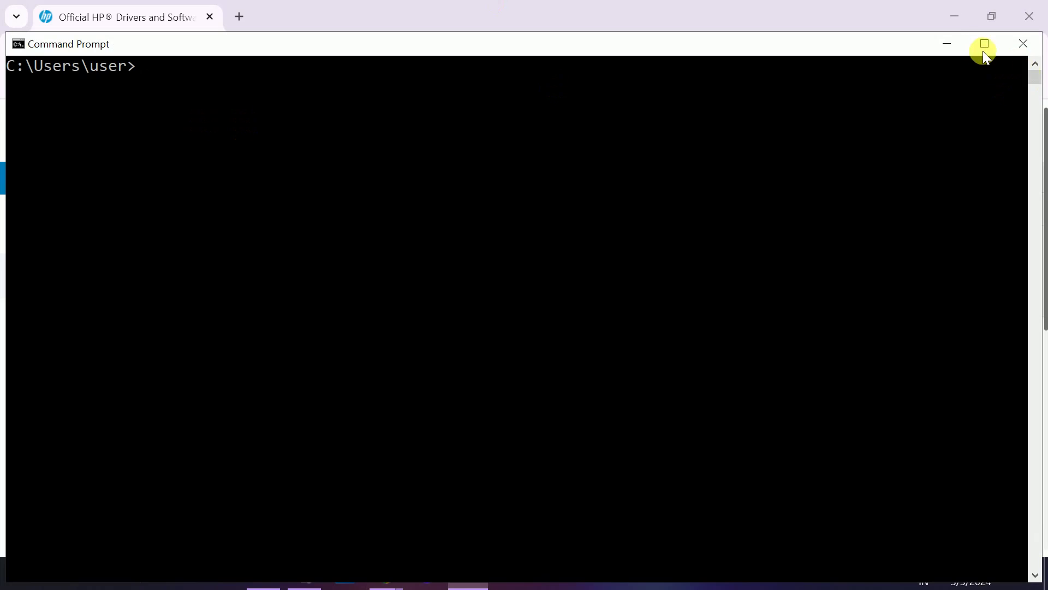
Choose Laptop on HP's drivers page, then type 'wmic bios get serialnumb' in Command Prompt.
click(950, 44)
scroll(229, 252, down, 1)
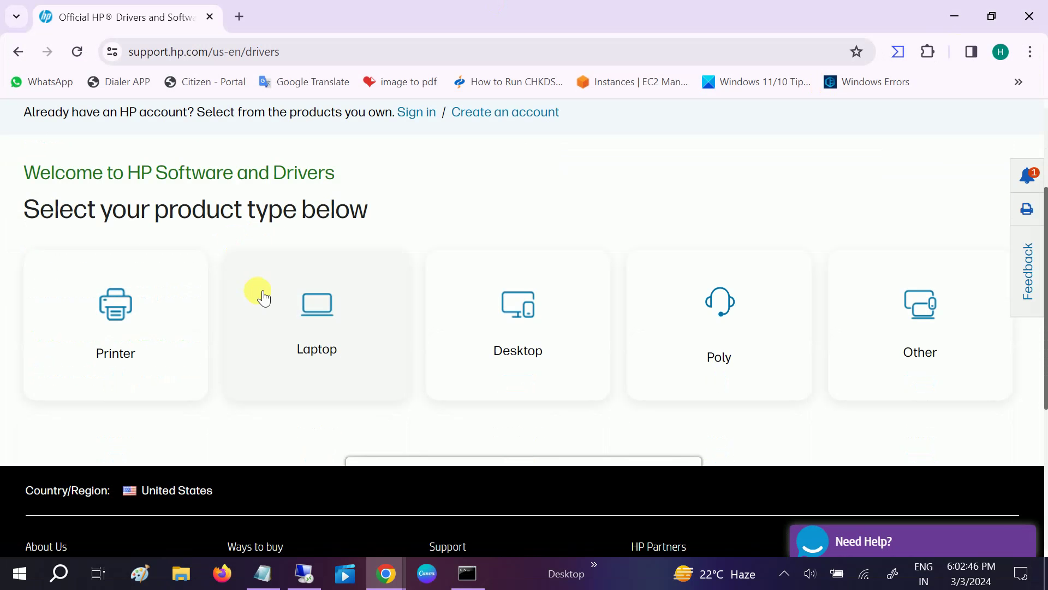
click(328, 338)
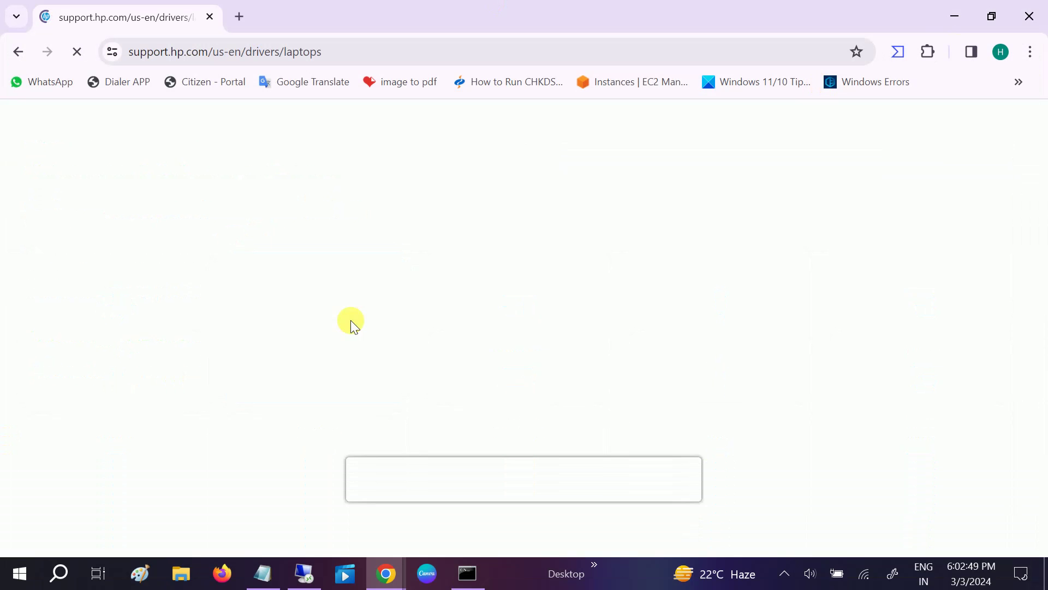
scroll(349, 319, down, 3)
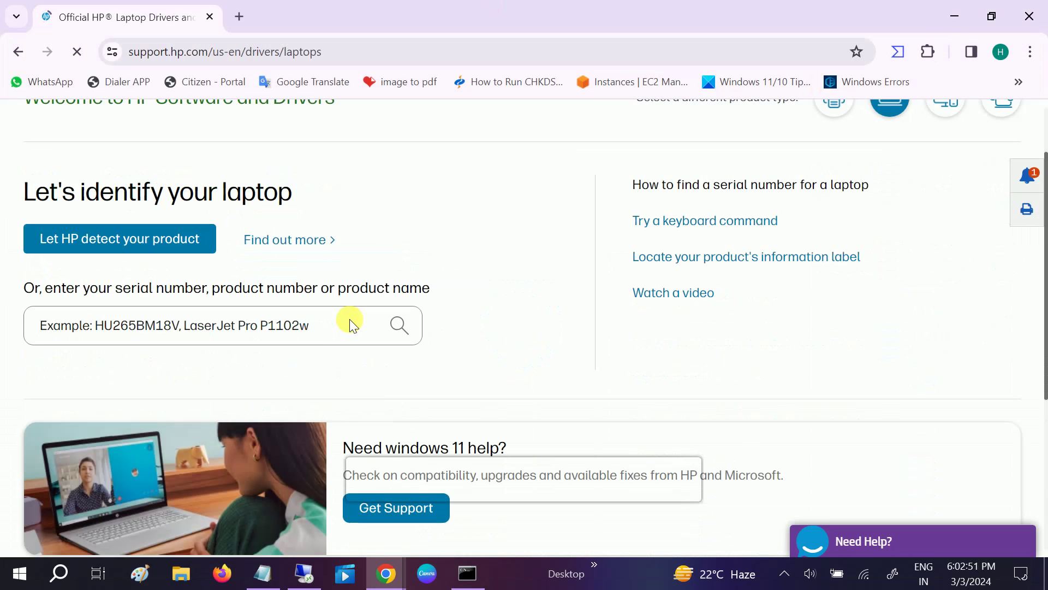
click(218, 327)
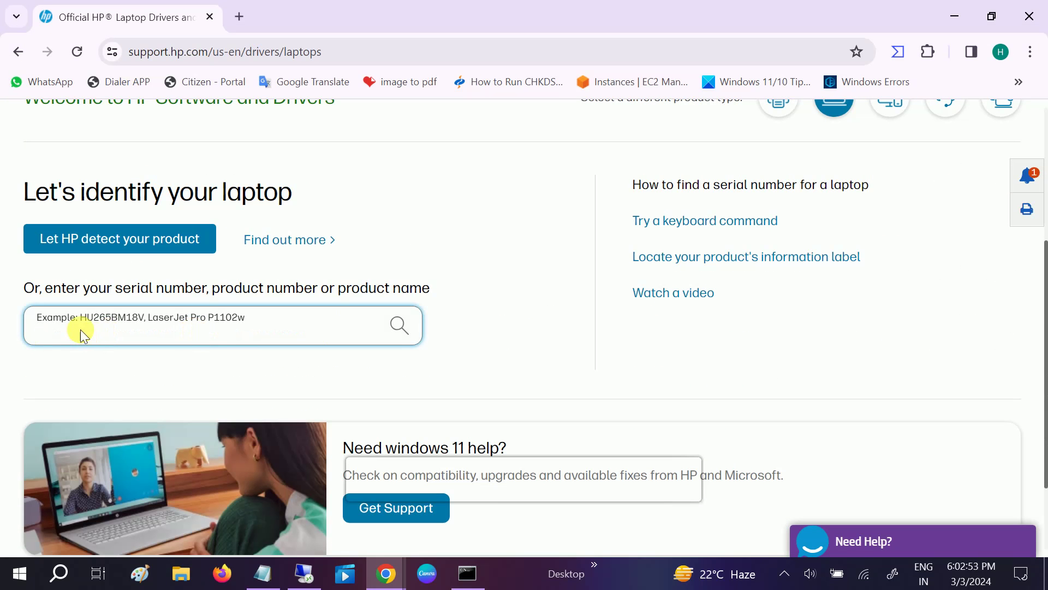
click(471, 574)
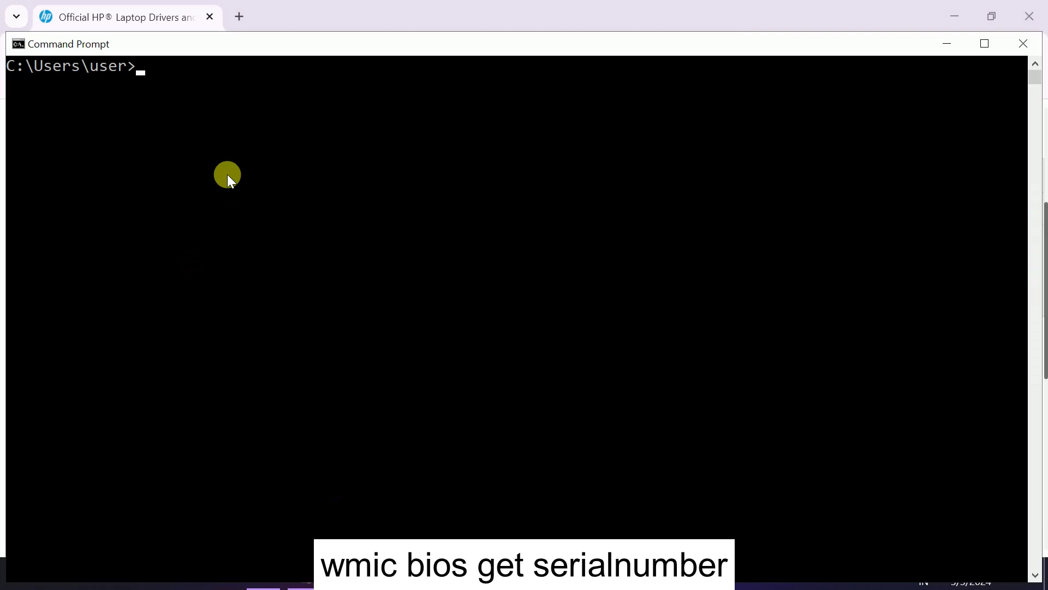
text(wmic bios get serial)
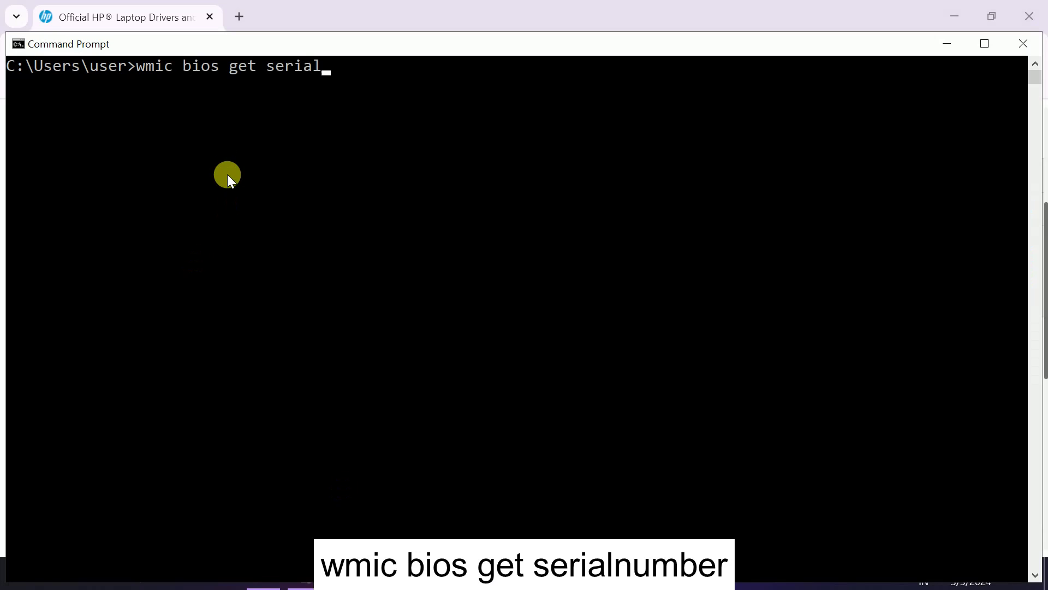
text(numb)
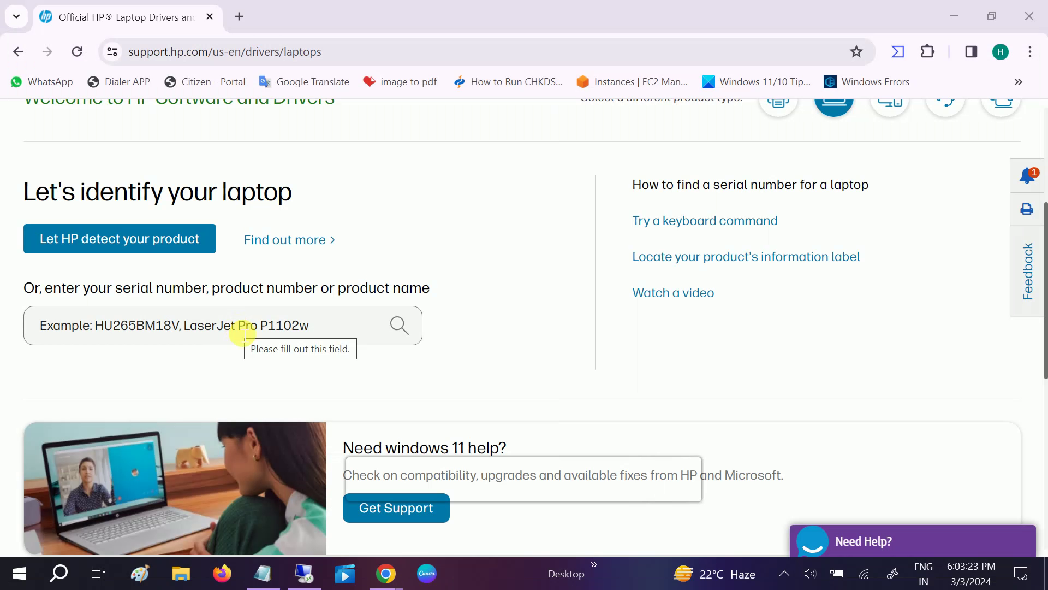
Search by the laptop's serial number and submit Windows 10 (64-bit) to list Pavilion x360 13-u131tu drivers.
click(146, 329)
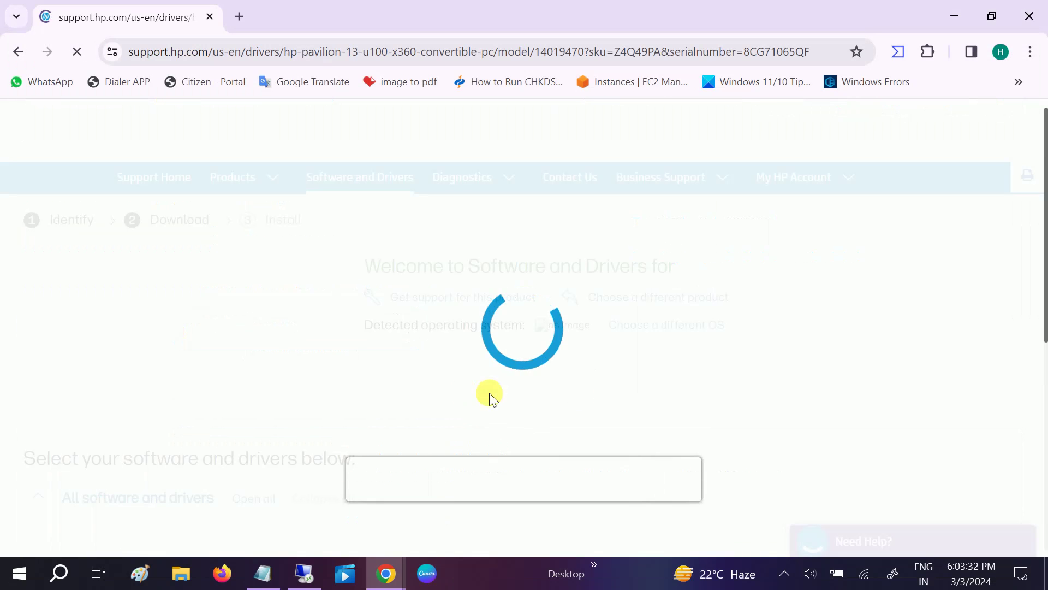
click(784, 573)
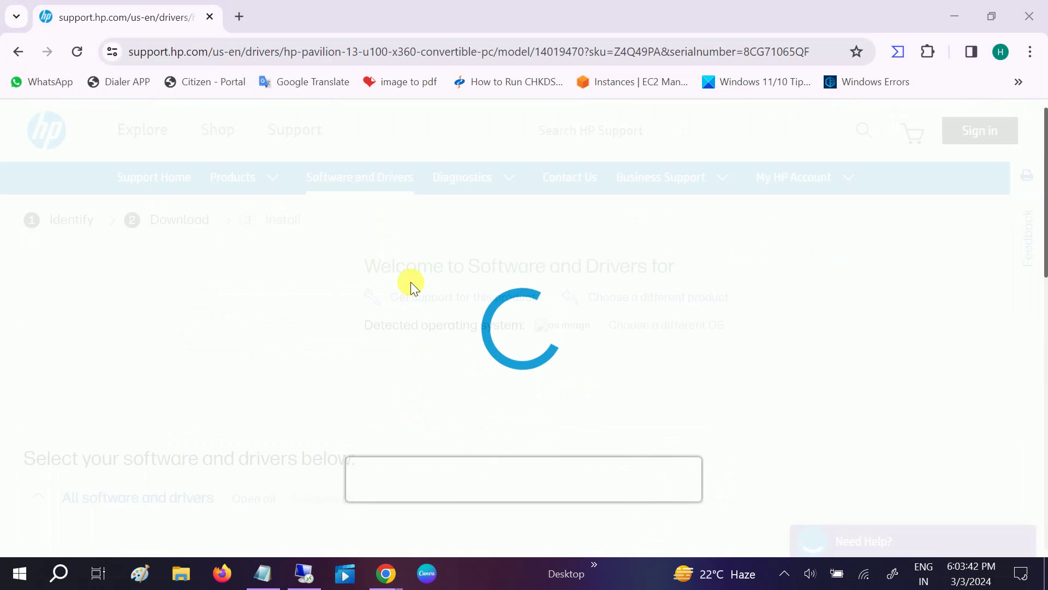
scroll(411, 282, down, 1)
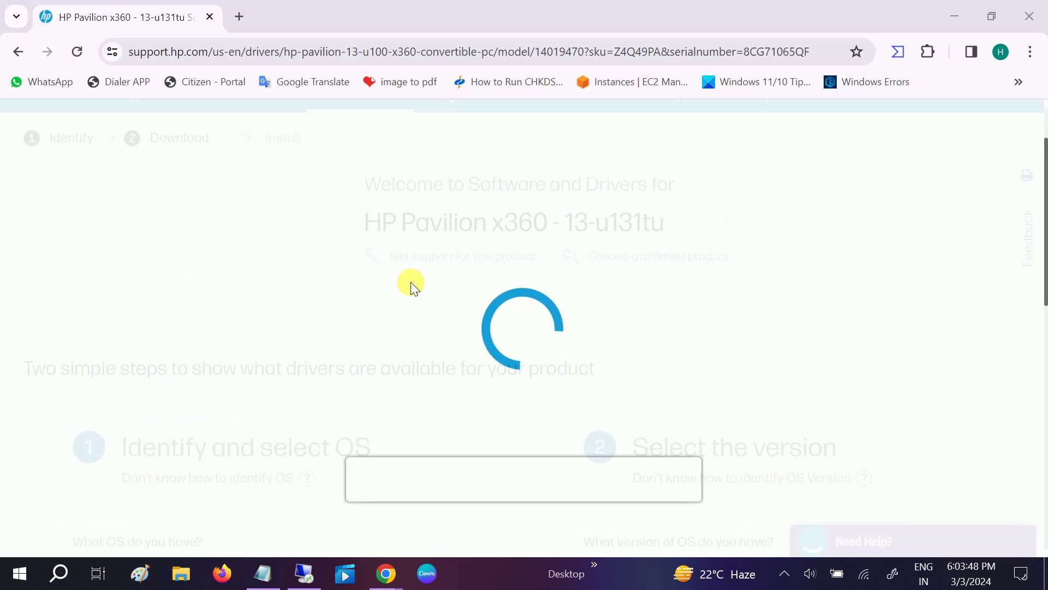
scroll(410, 282, down, 4)
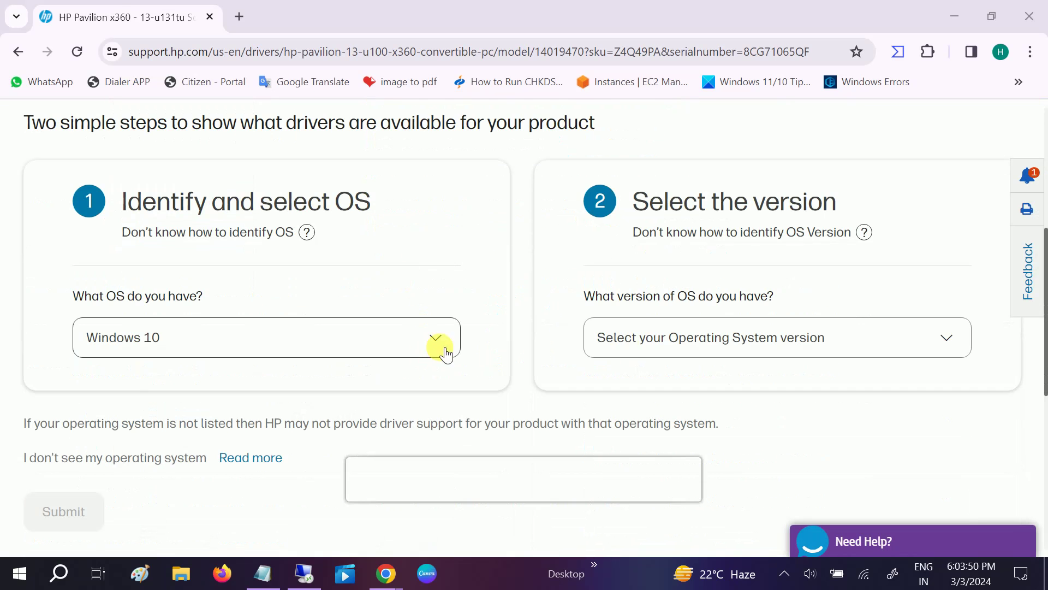
click(632, 349)
click(628, 407)
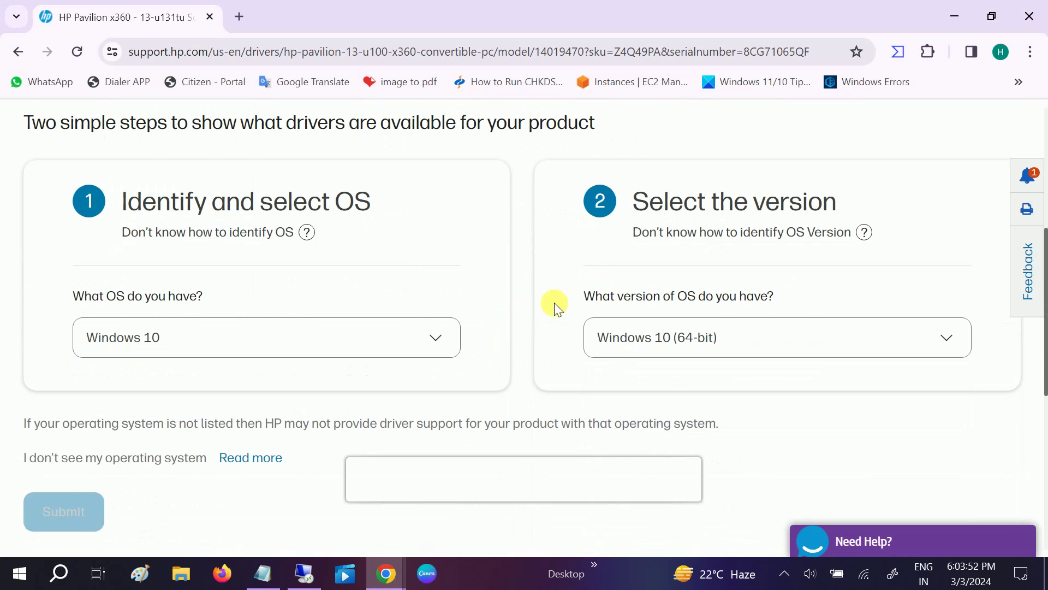
scroll(535, 267, down, 3)
click(82, 347)
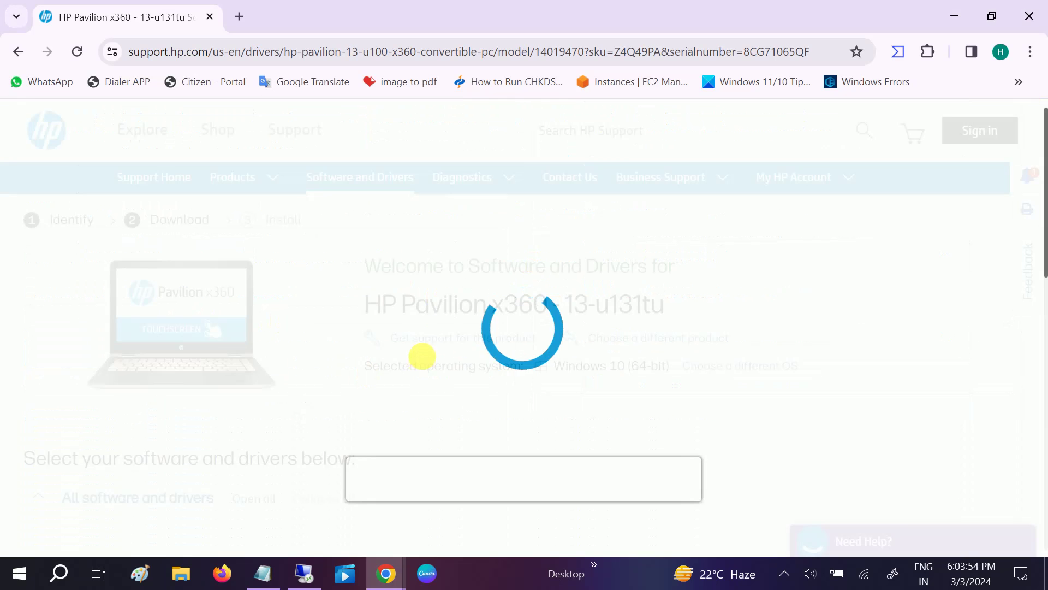
scroll(423, 358, down, 4)
scroll(423, 357, down, 1)
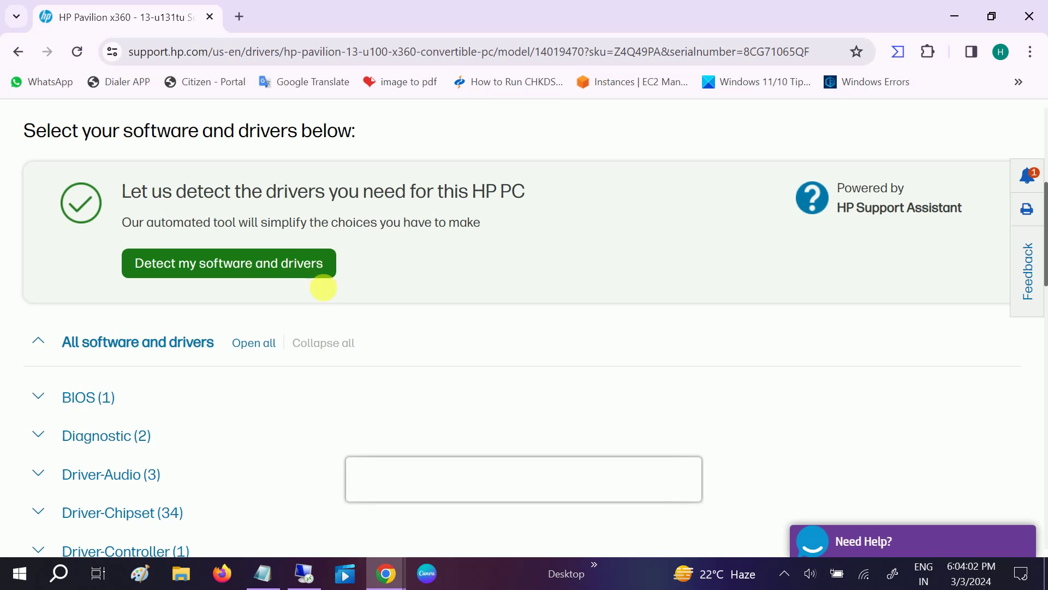
Accept HP's terms and download HPSupportSolutionsFramework-12.19.48.1.exe via Detect my software and drivers.
click(285, 264)
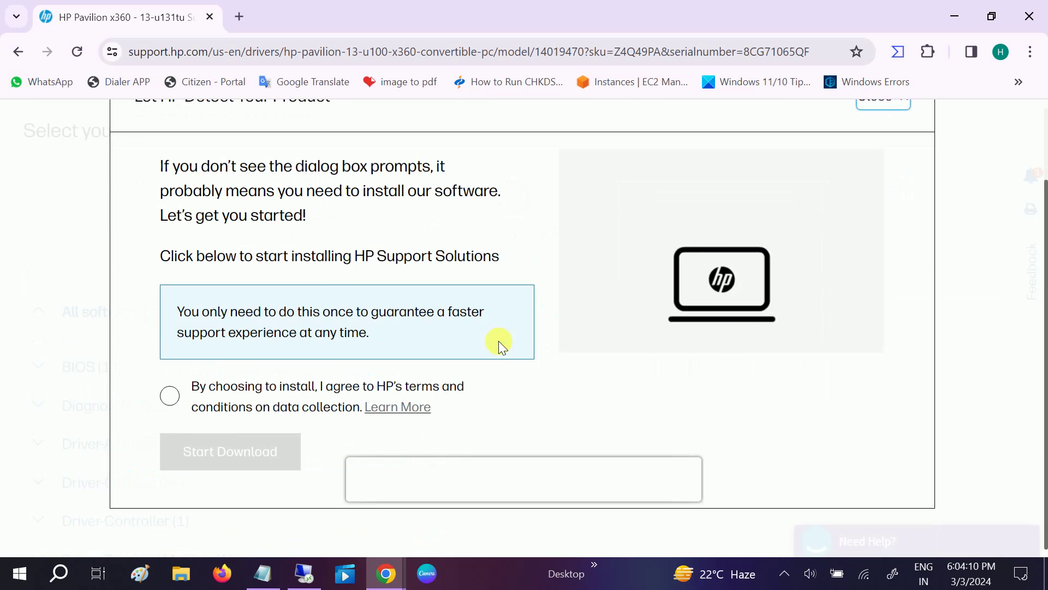
click(170, 395)
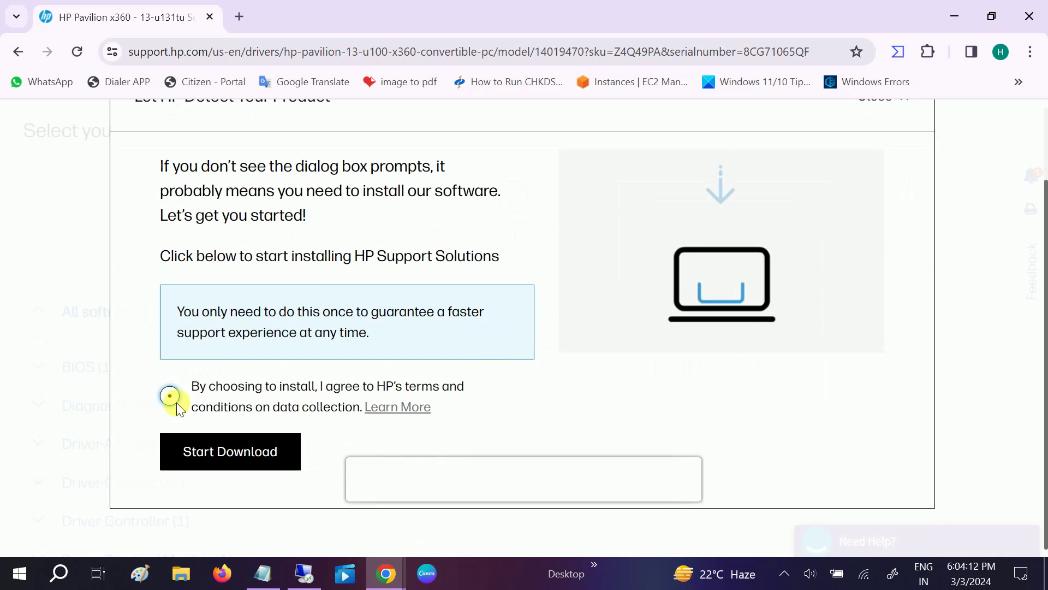
click(272, 451)
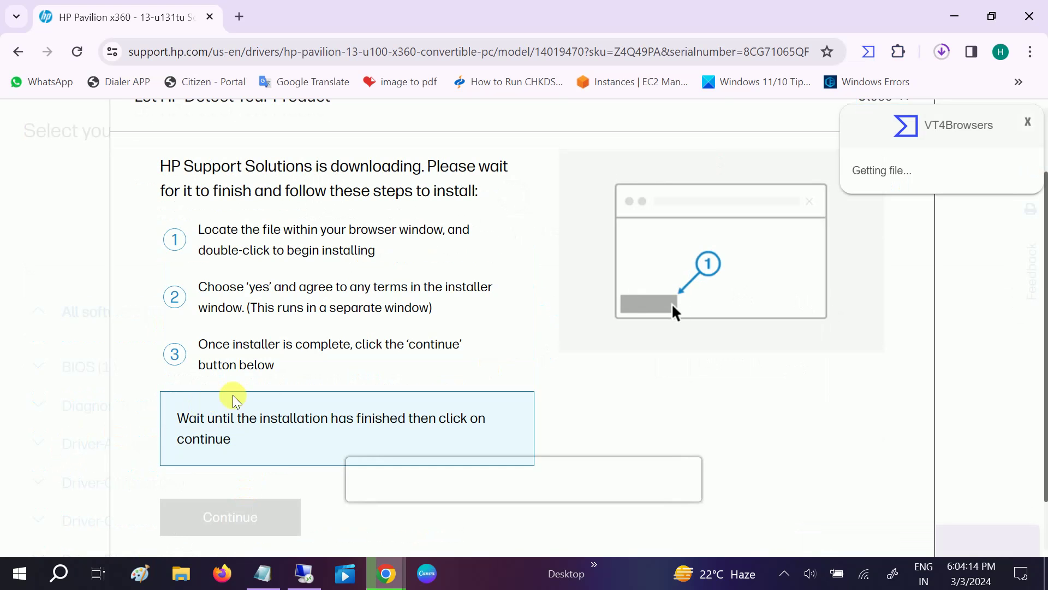
click(942, 52)
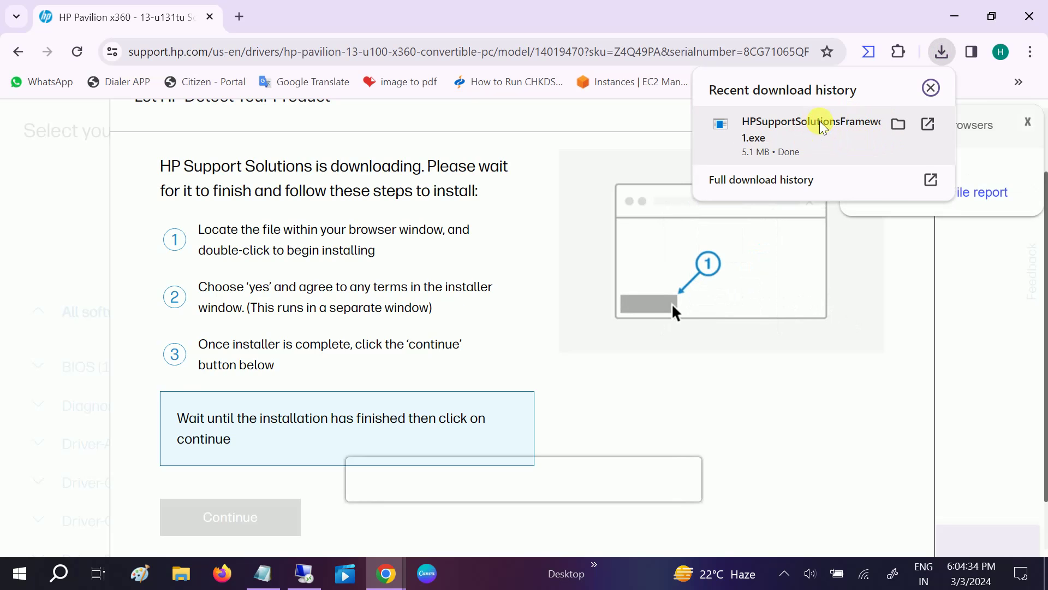
Run the downloaded HP Support Solutions installer past the Security Warning and continue on HP's page.
click(823, 126)
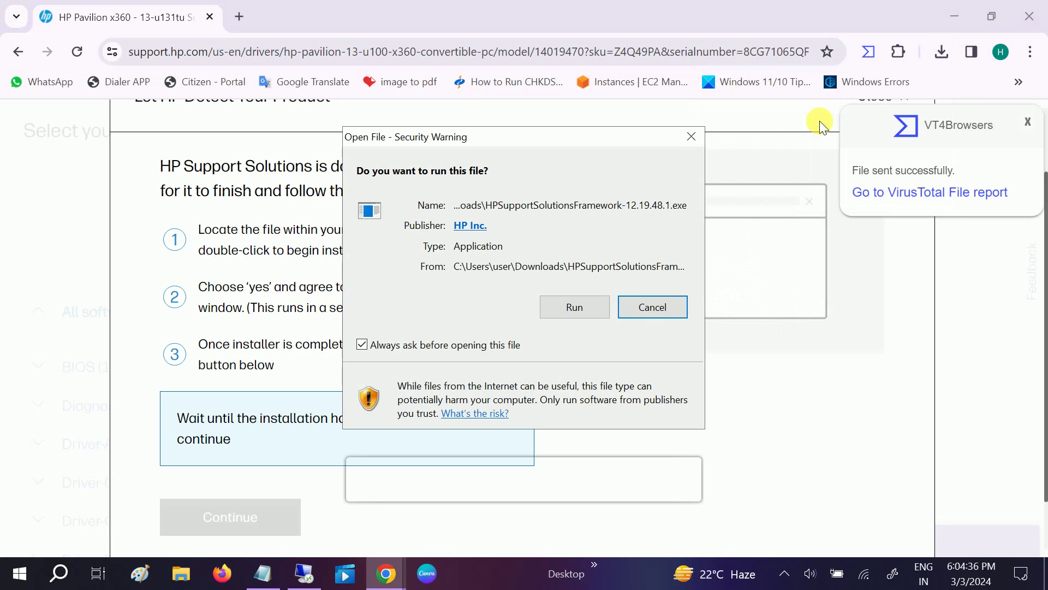
click(552, 309)
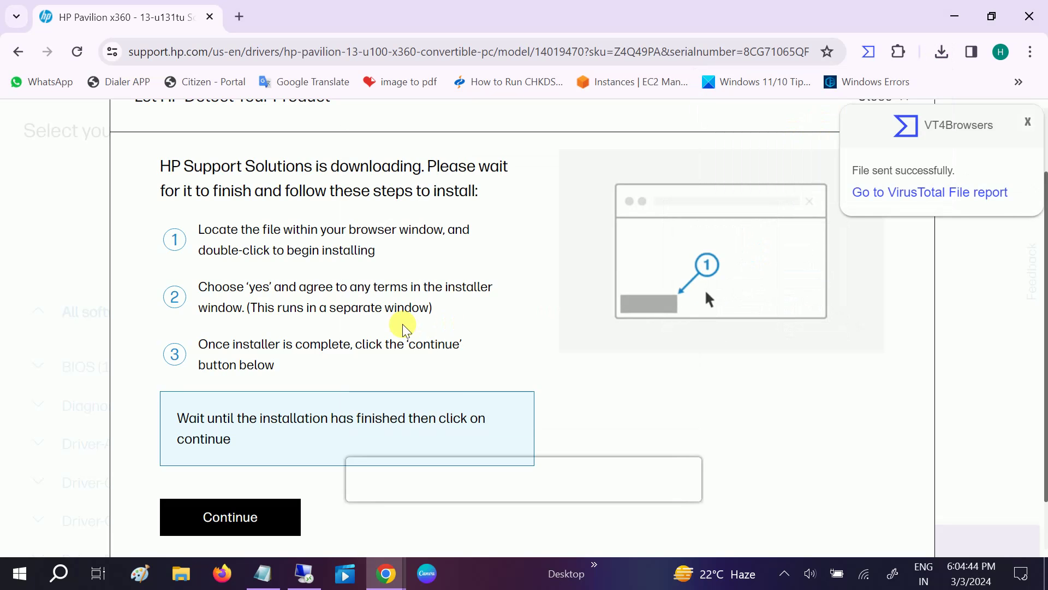
scroll(402, 327, down, 1)
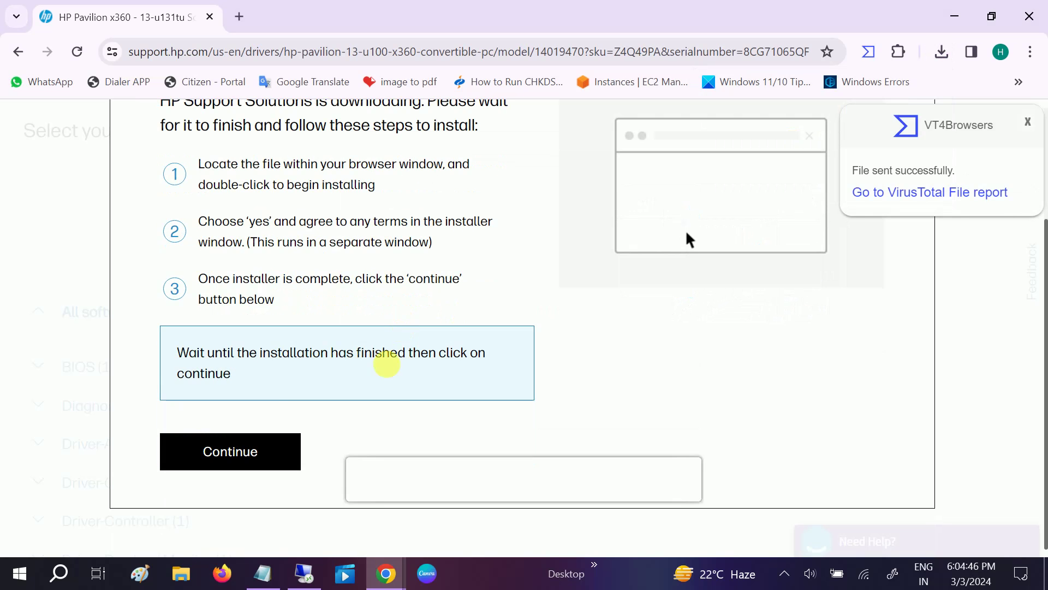
click(215, 456)
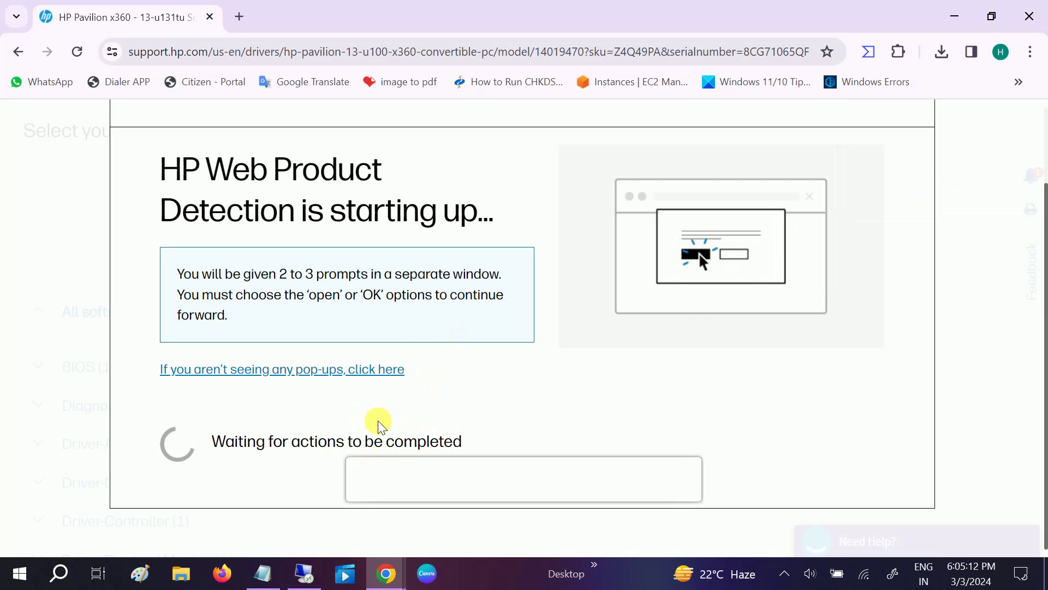
click(241, 16)
click(221, 54)
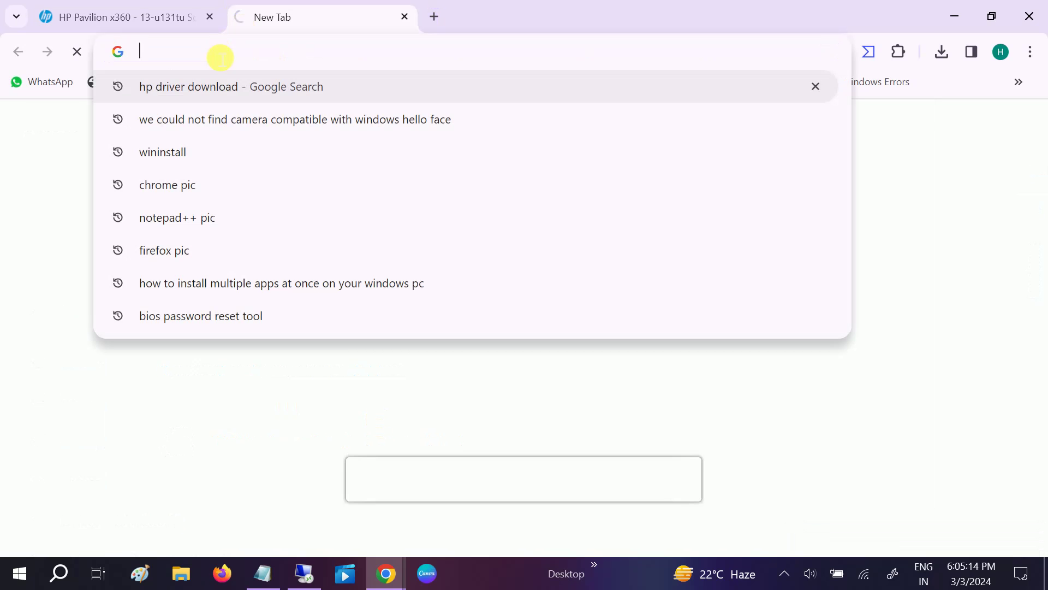
text(dell)
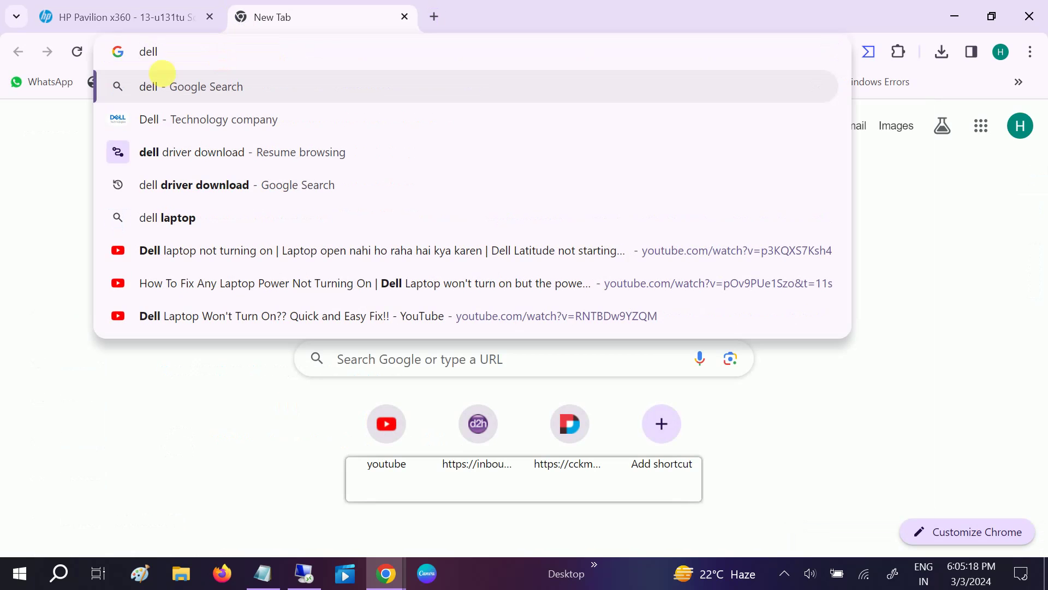
click(207, 181)
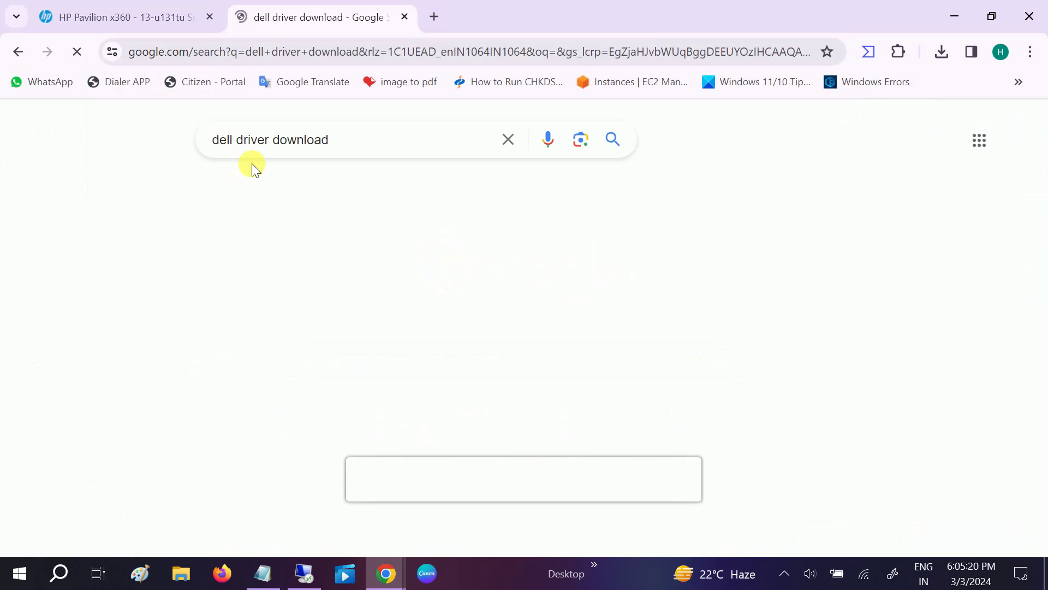
click(169, 315)
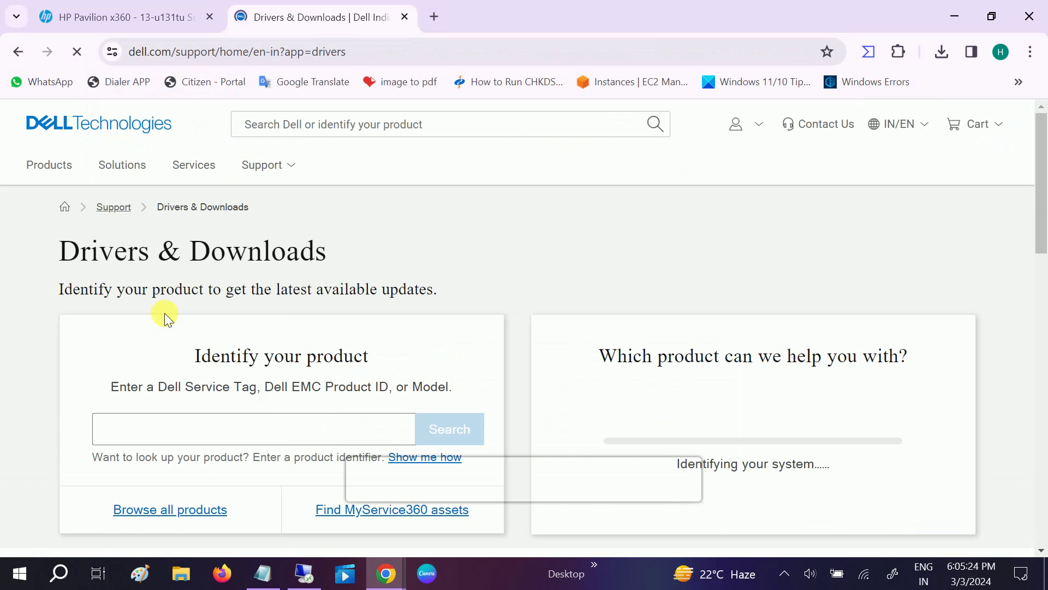
scroll(231, 244, down, 3)
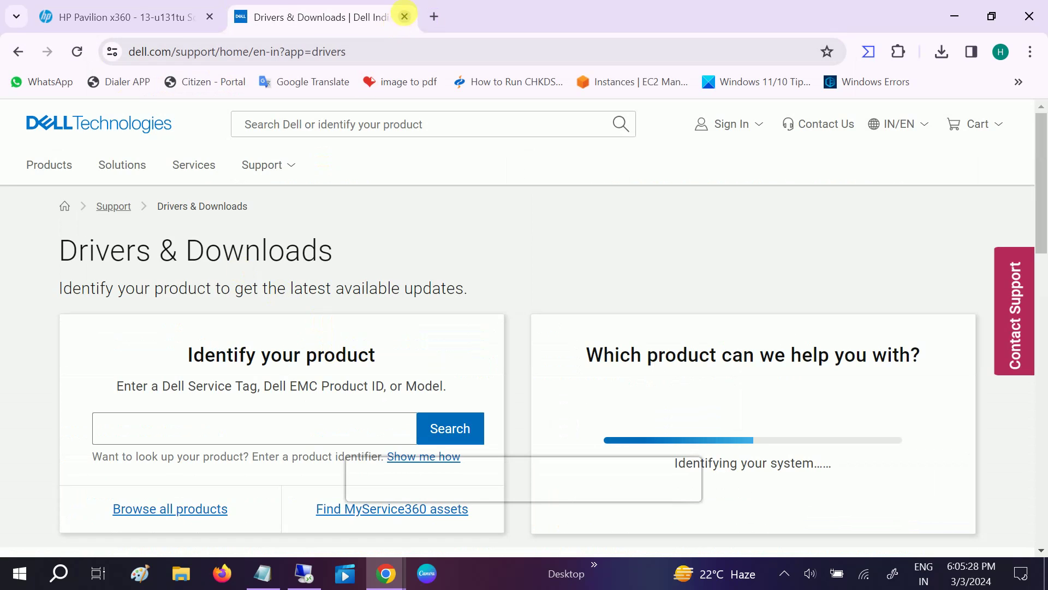
click(404, 16)
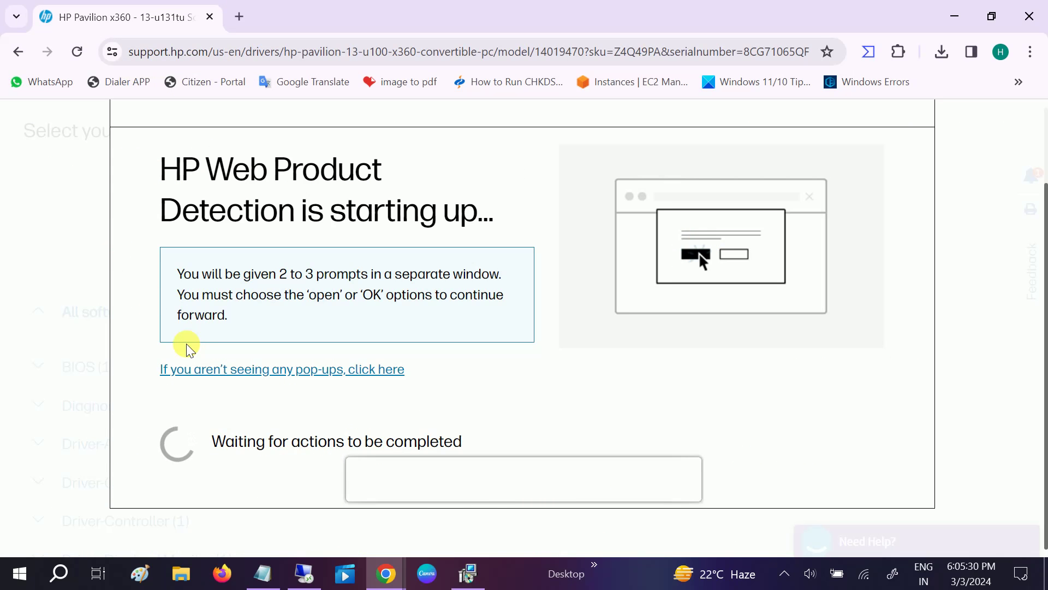
Install the HP Support Solutions Framework, accepting the license and choosing to install HP Support Assistant now.
click(470, 571)
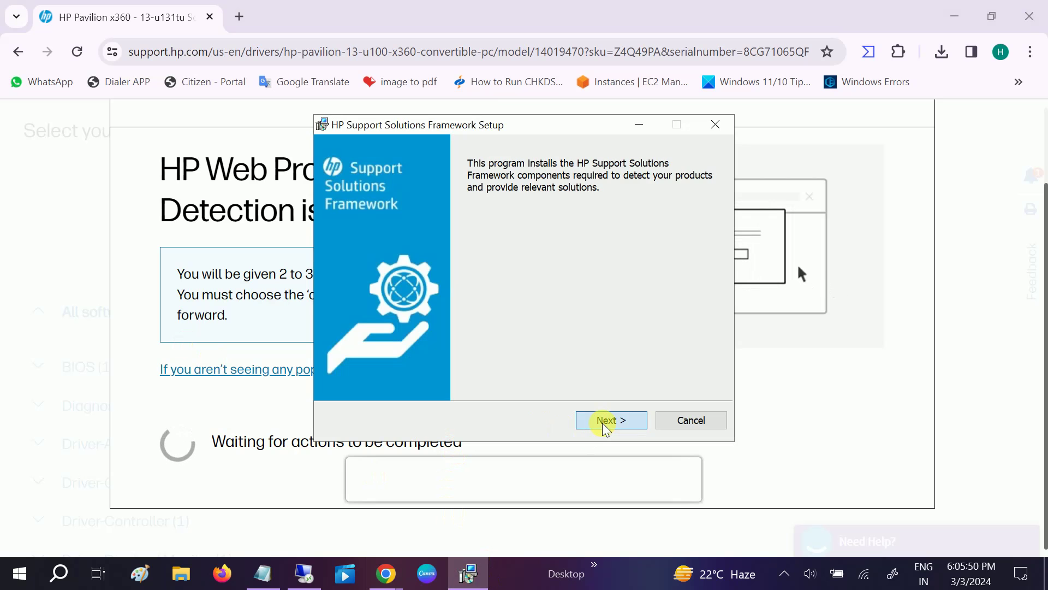
click(606, 421)
click(597, 422)
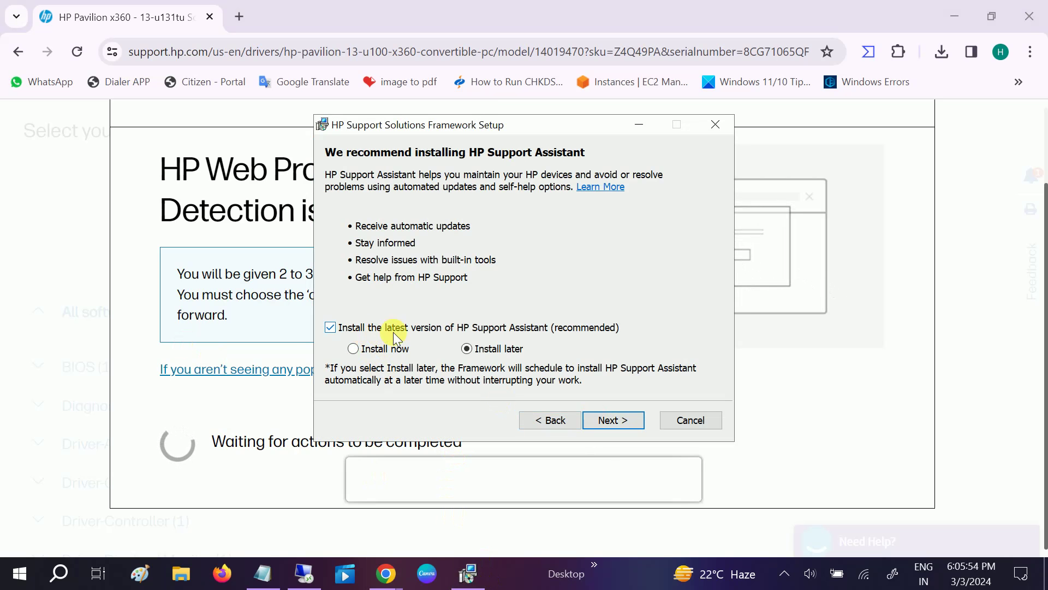
click(374, 349)
click(629, 425)
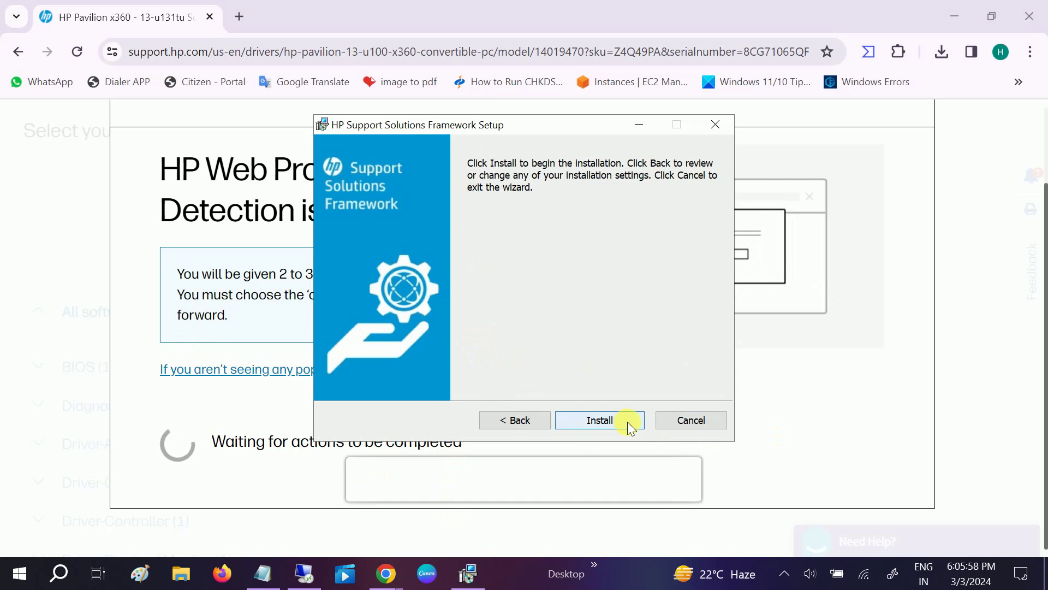
click(627, 424)
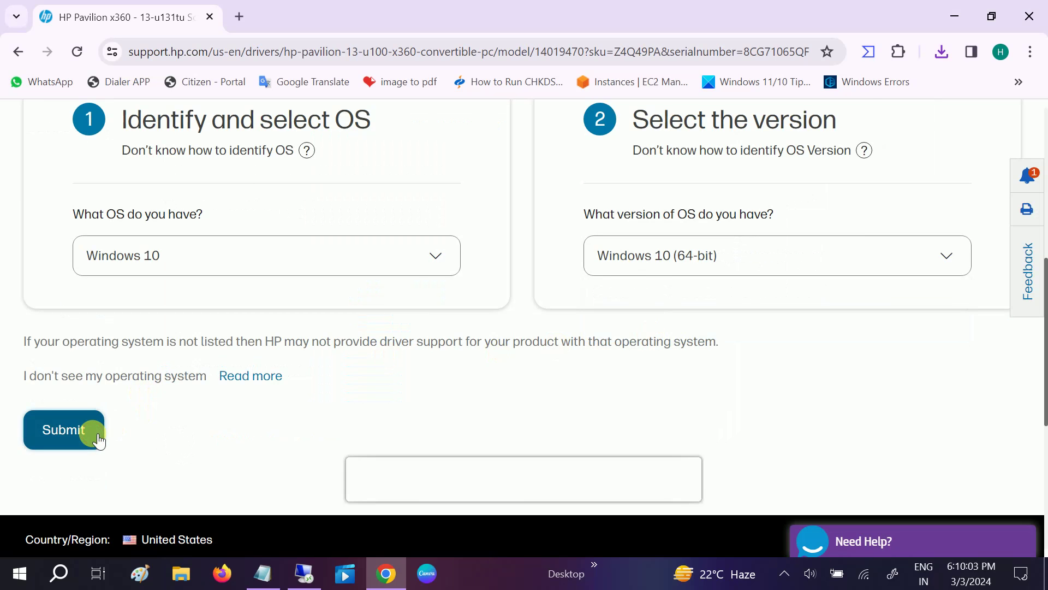
Run HP Web Products Detection on the Pavilion x360 drivers page, which finds no new drivers needed.
click(97, 437)
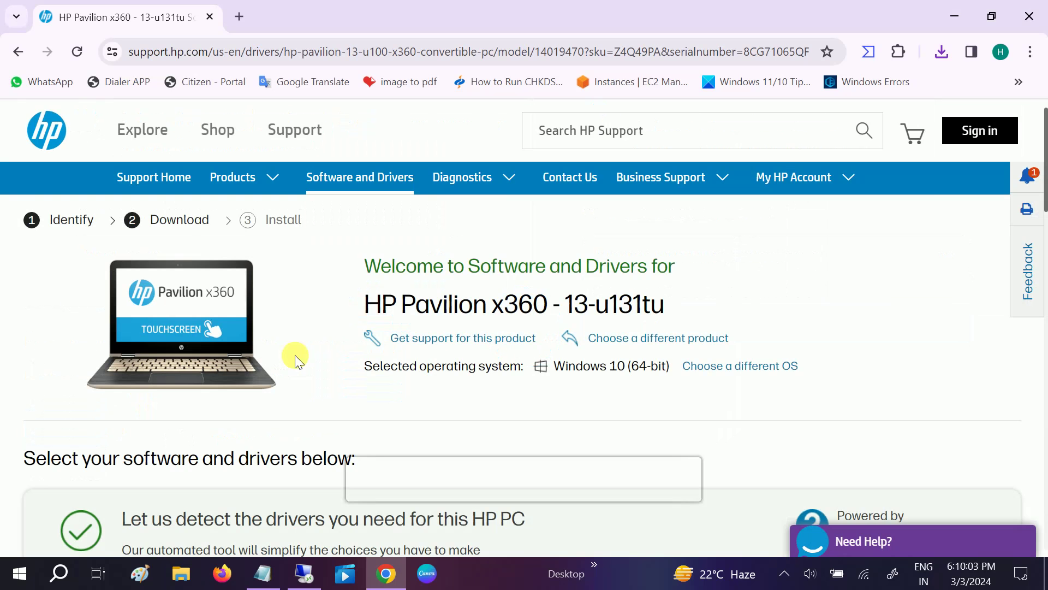
scroll(363, 352, down, 5)
click(270, 360)
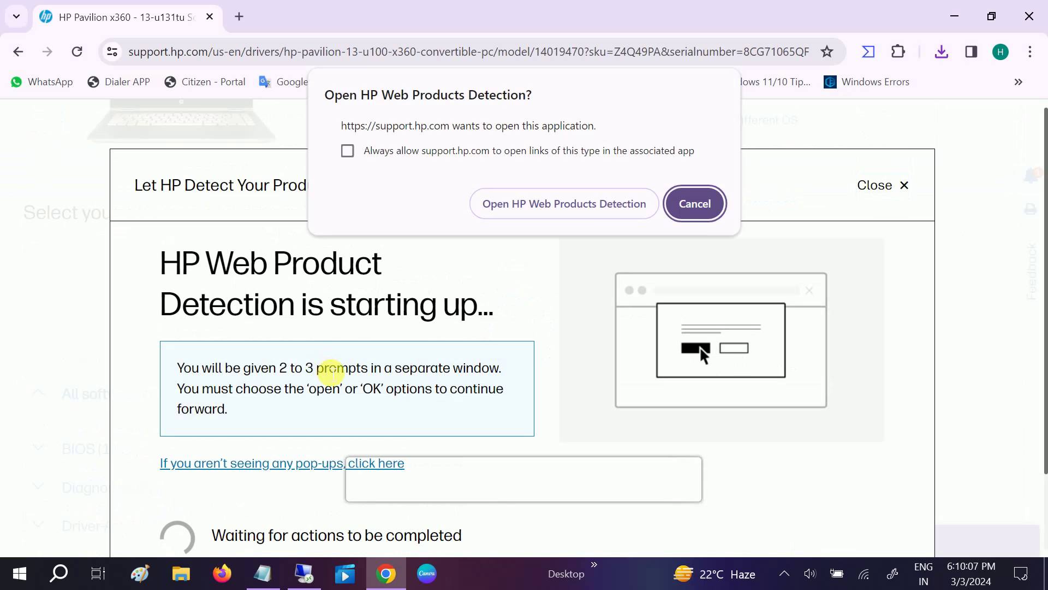
click(547, 209)
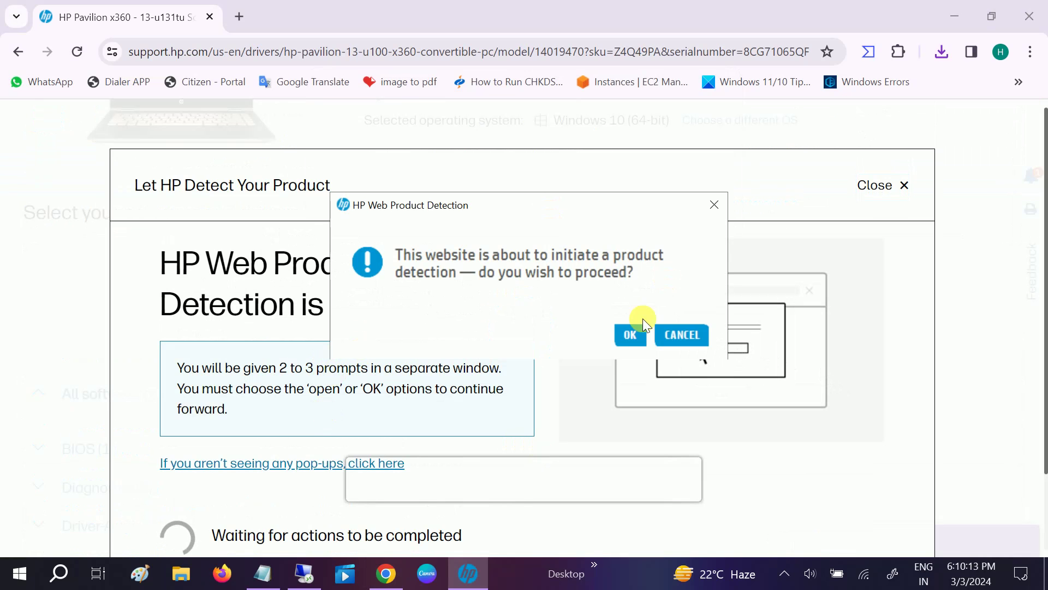
click(636, 337)
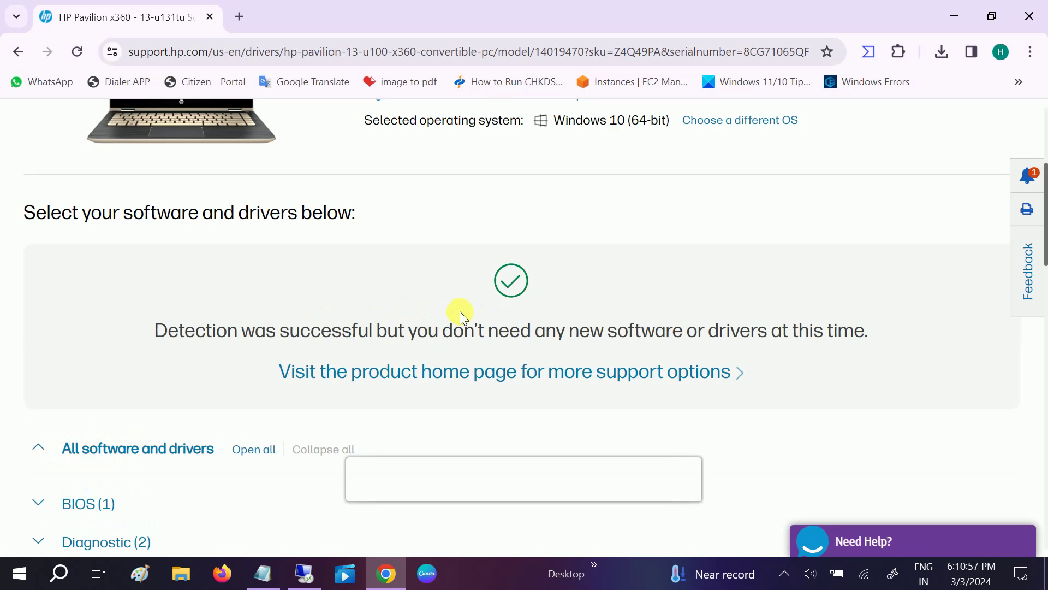
Download the HP Notebook System BIOS Update F.40 Rev.A (sp111597.exe) from BIOS (1), then close Chrome.
scroll(460, 311, down, 1)
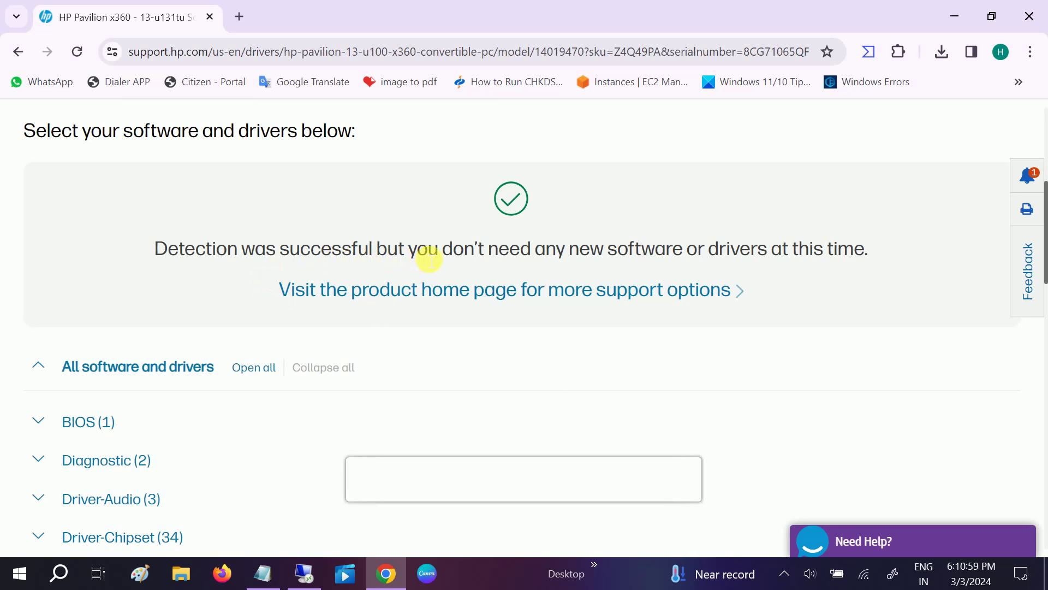
drag(454, 252, 133, 248)
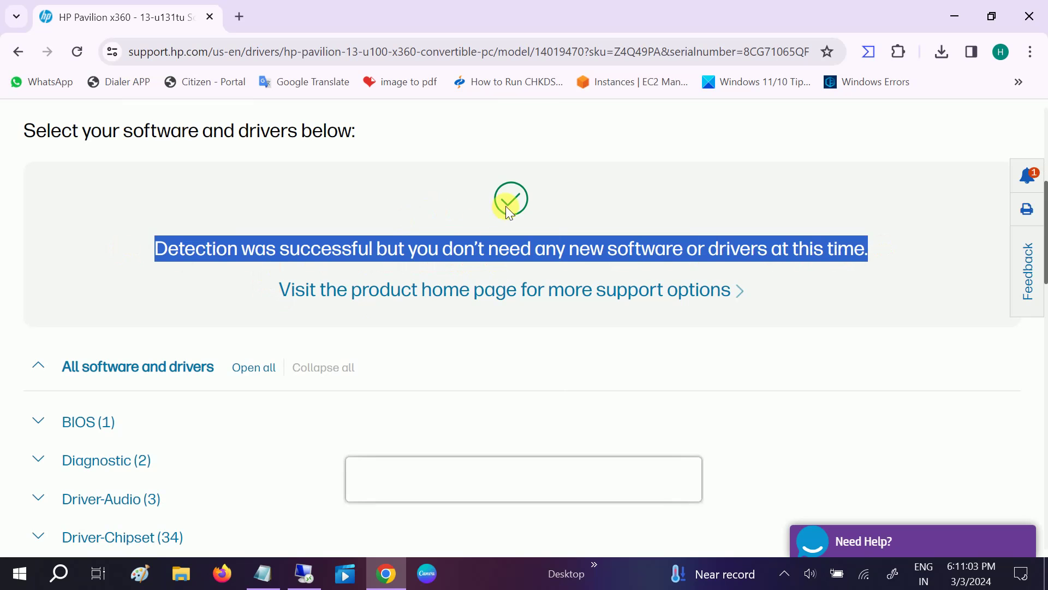
click(42, 423)
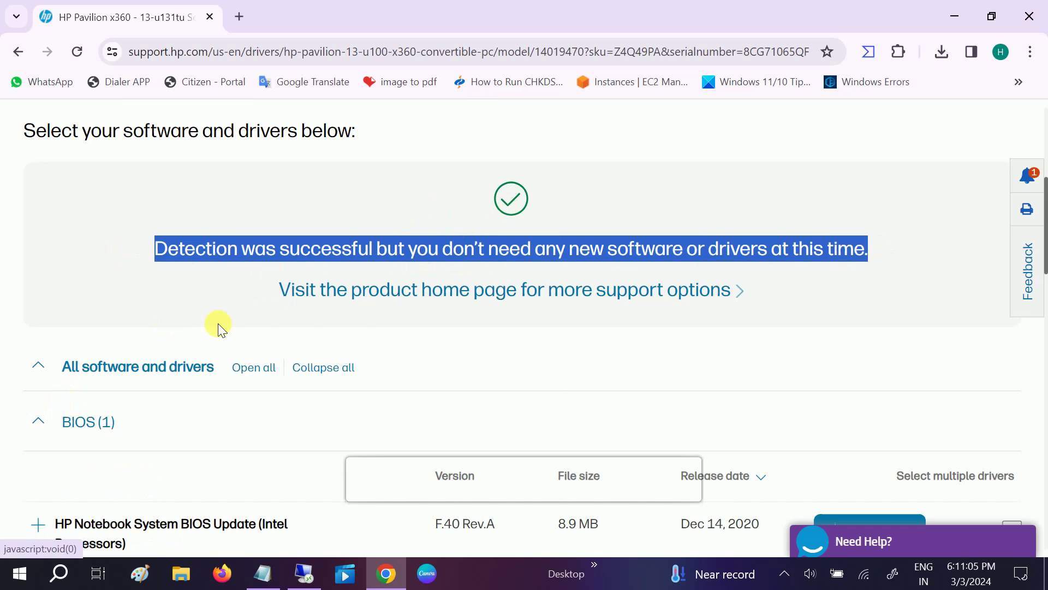
scroll(239, 309, down, 3)
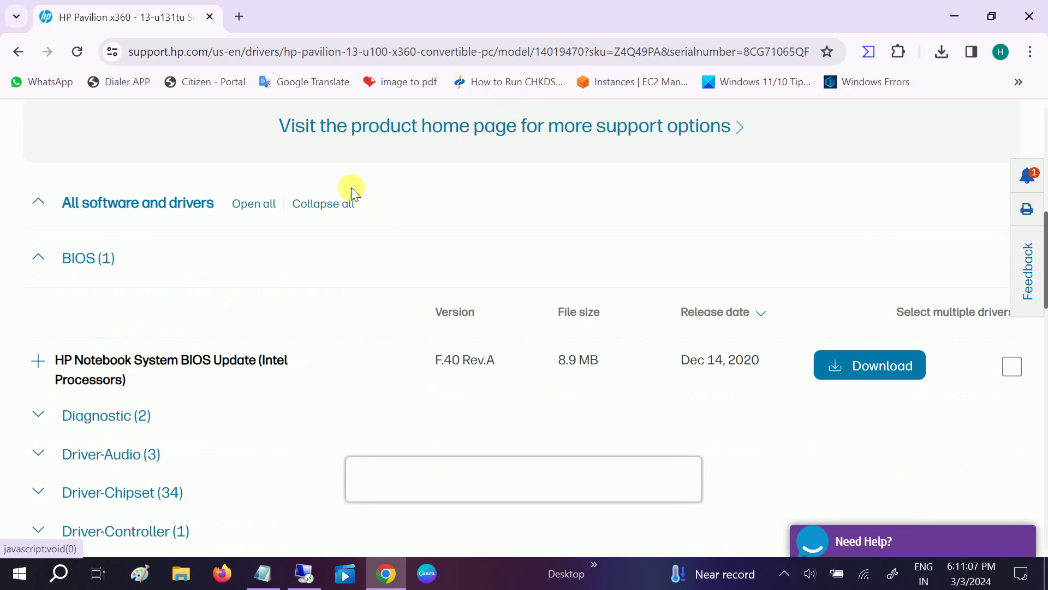
scroll(398, 164, up, 1)
scroll(303, 284, down, 1)
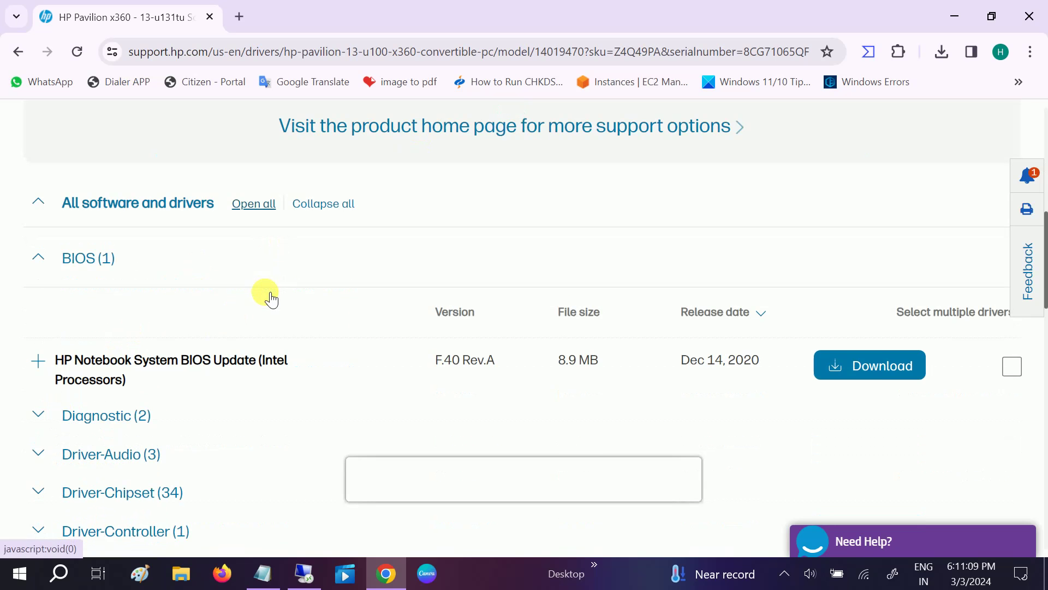
click(870, 362)
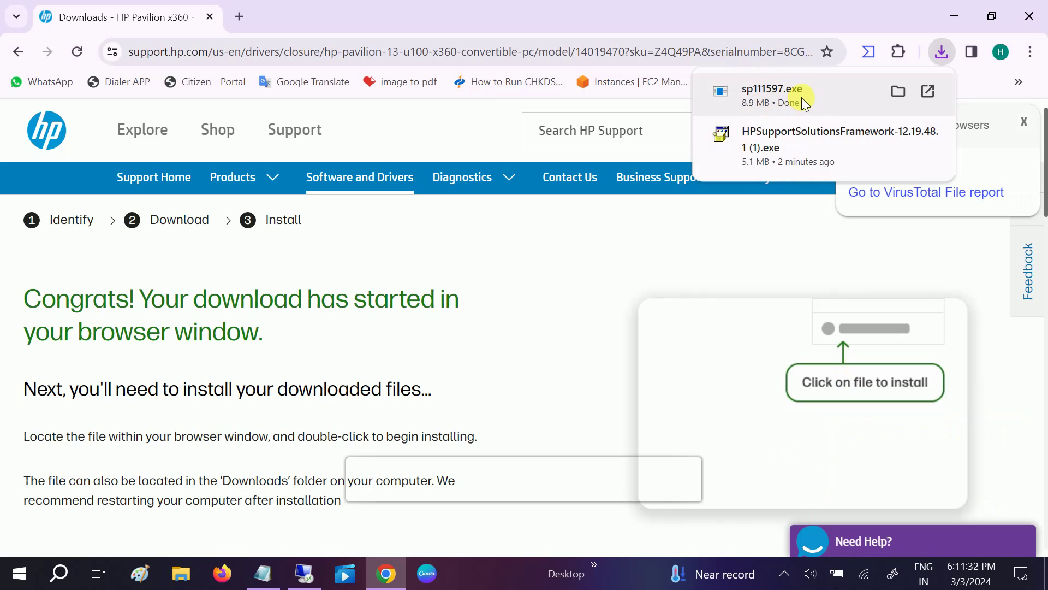
click(1029, 17)
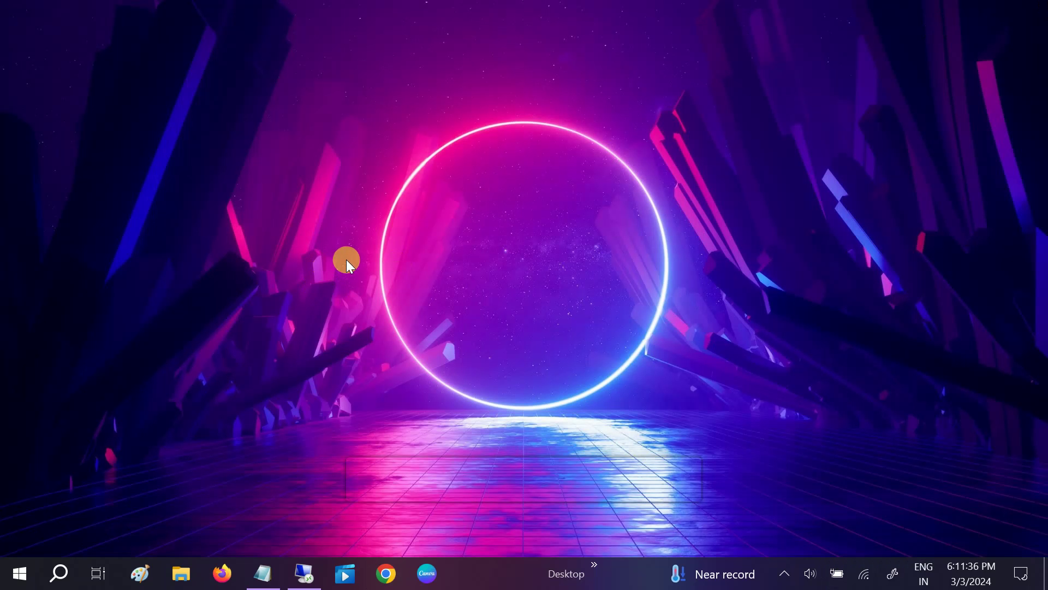
Run sfc /scannow in a maximized administrator Command Prompt to repair corrupt system files.
click(60, 573)
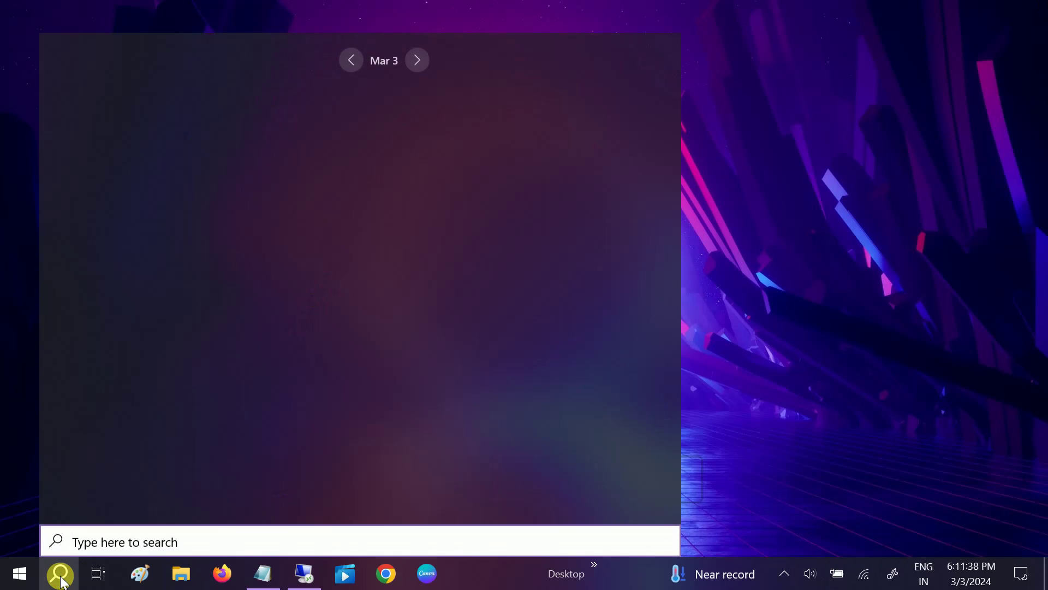
text(cmd)
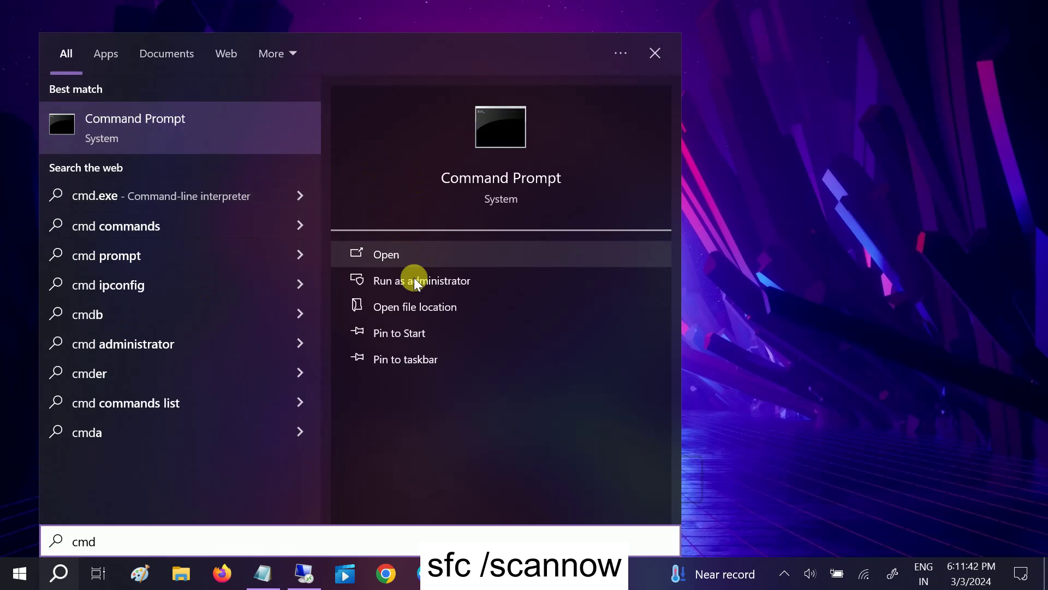
click(412, 279)
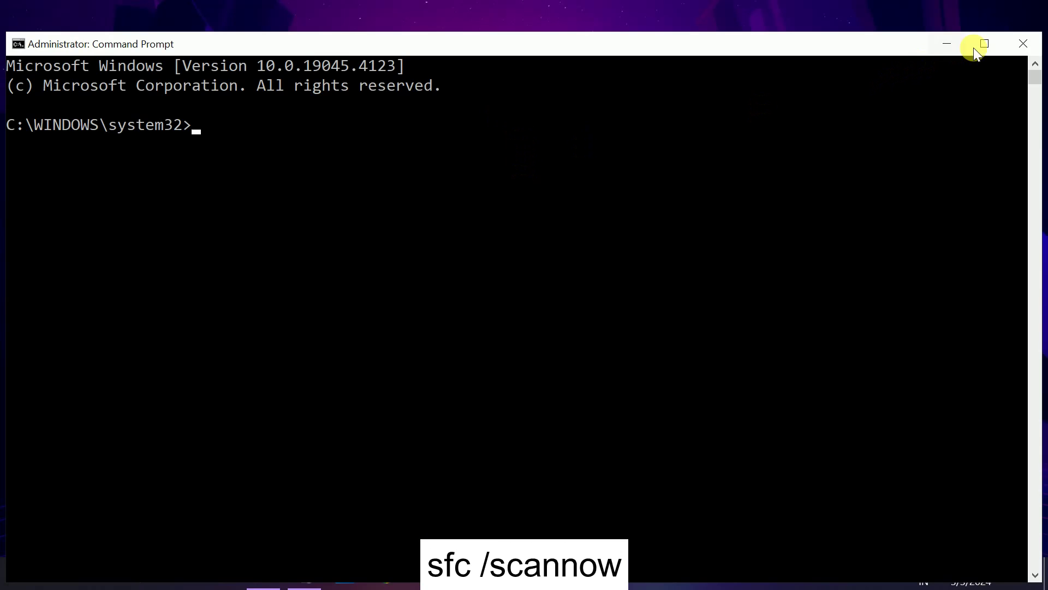
click(975, 43)
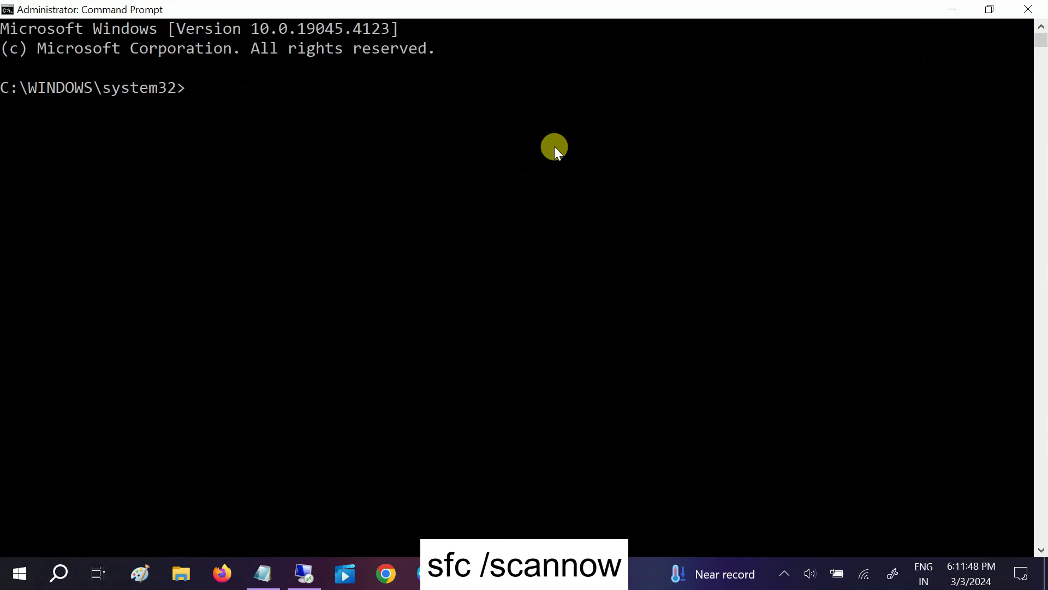
text(sfc /scannow)
key(Return)
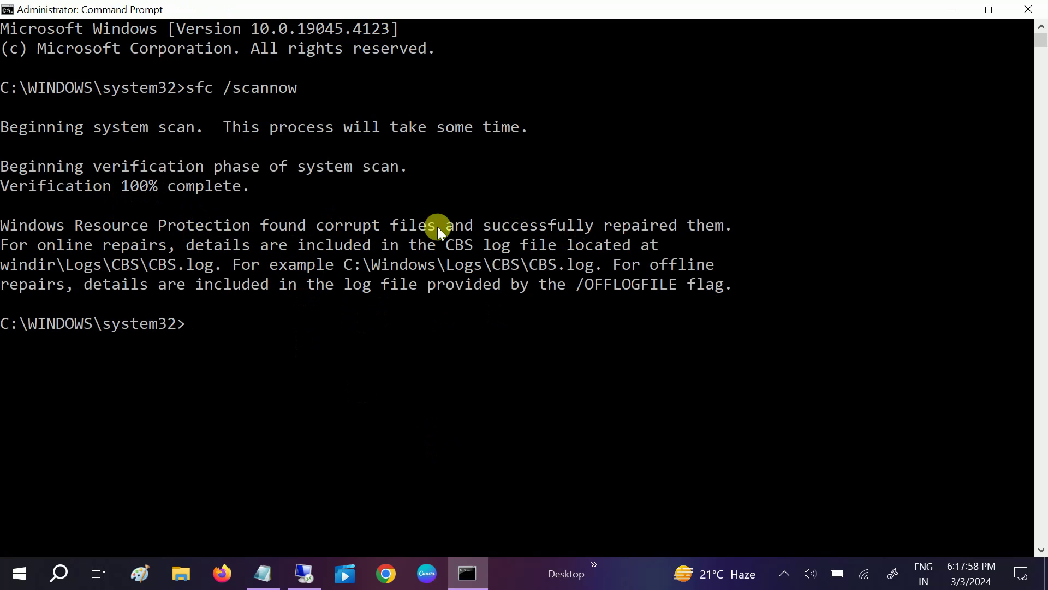
Run DISM /Online /Cleanup-image /Restorehealth in a new administrator Command Prompt, then minimize it.
drag(494, 228, 681, 229)
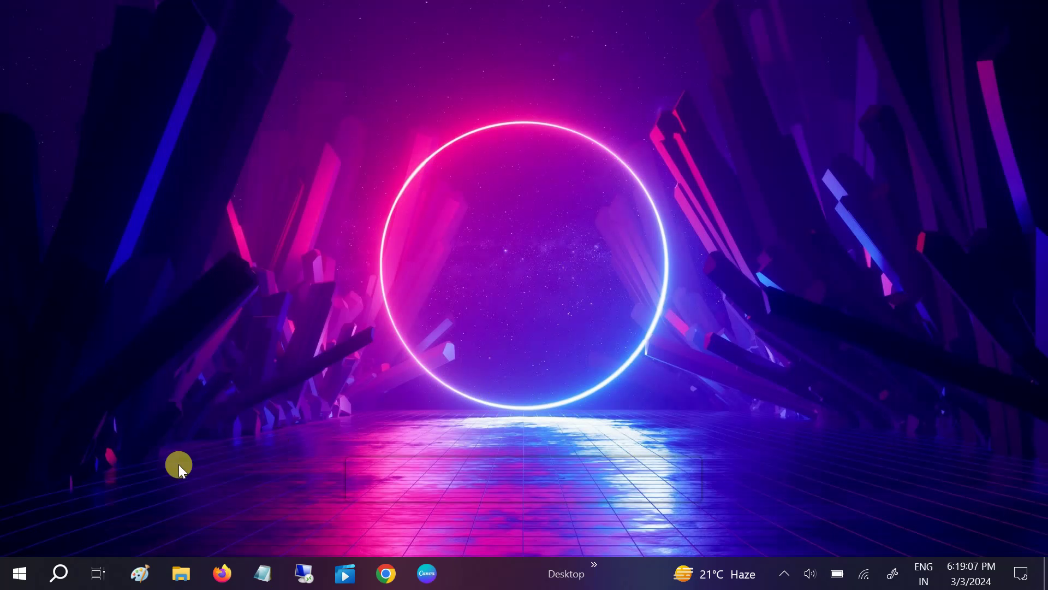
click(63, 575)
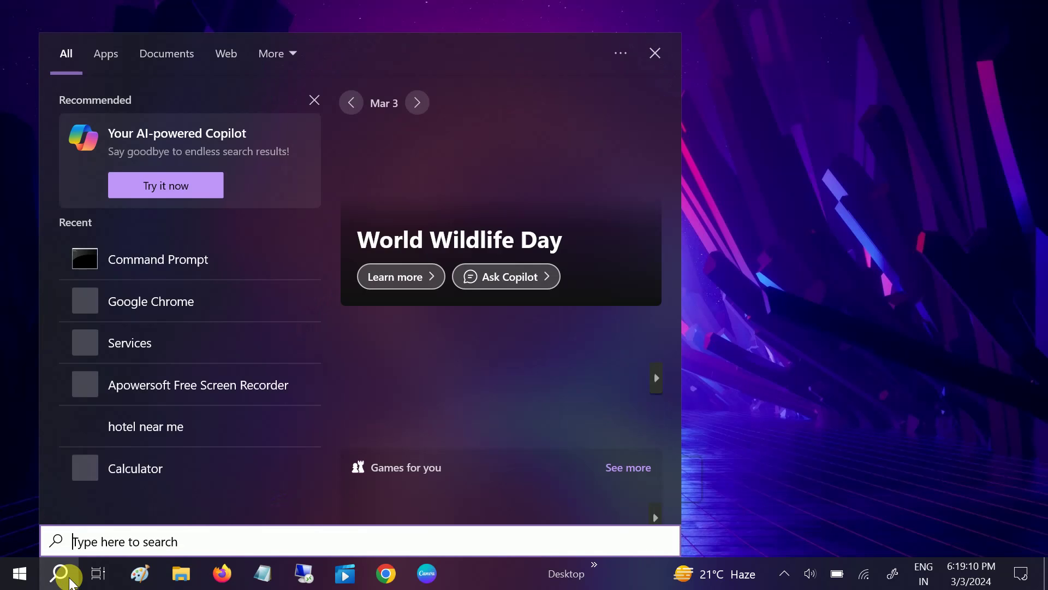
text(cmd)
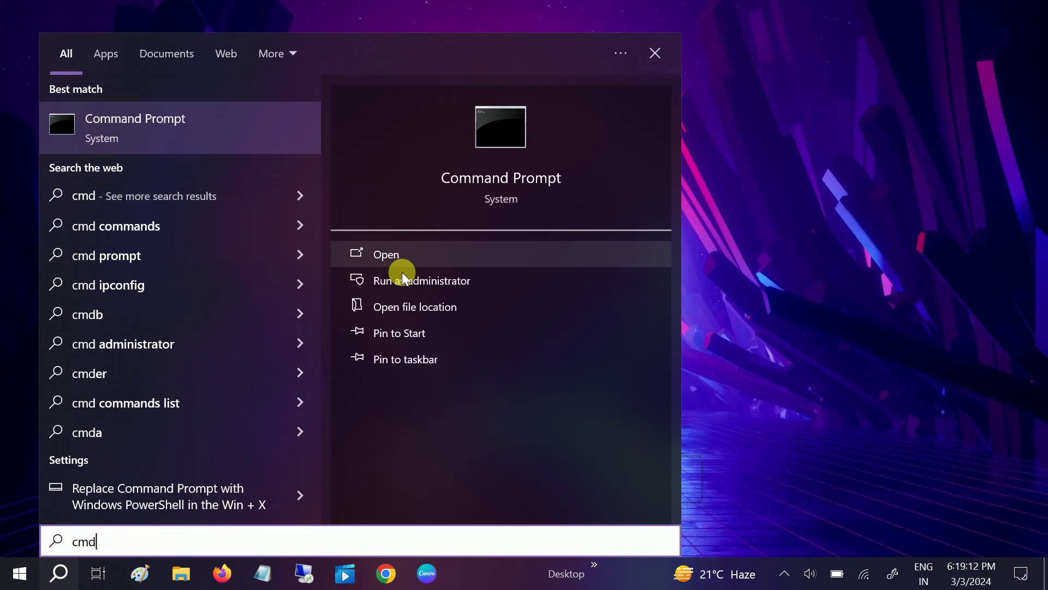
click(404, 276)
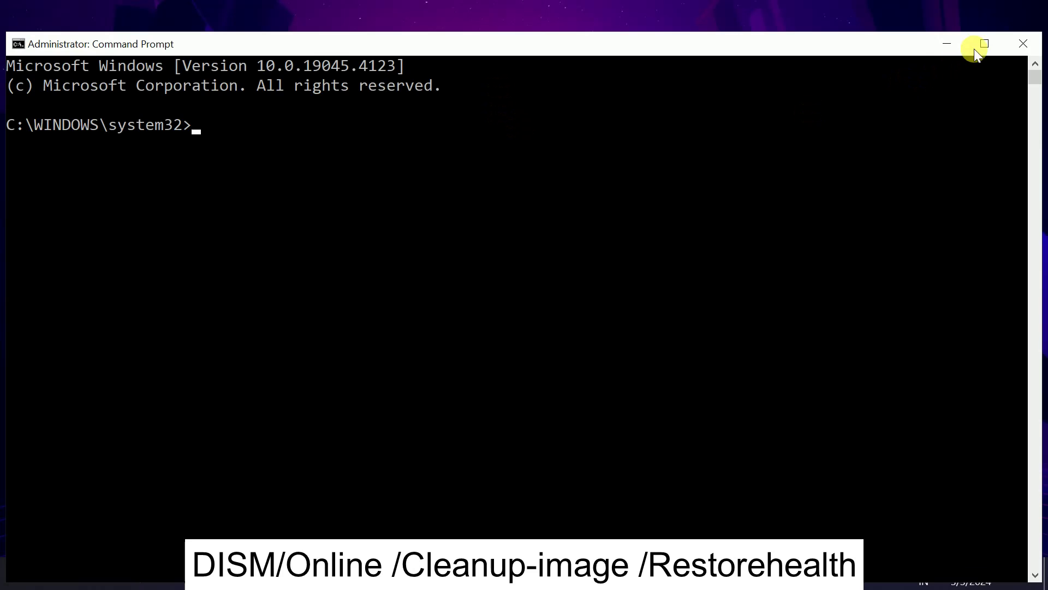
click(973, 42)
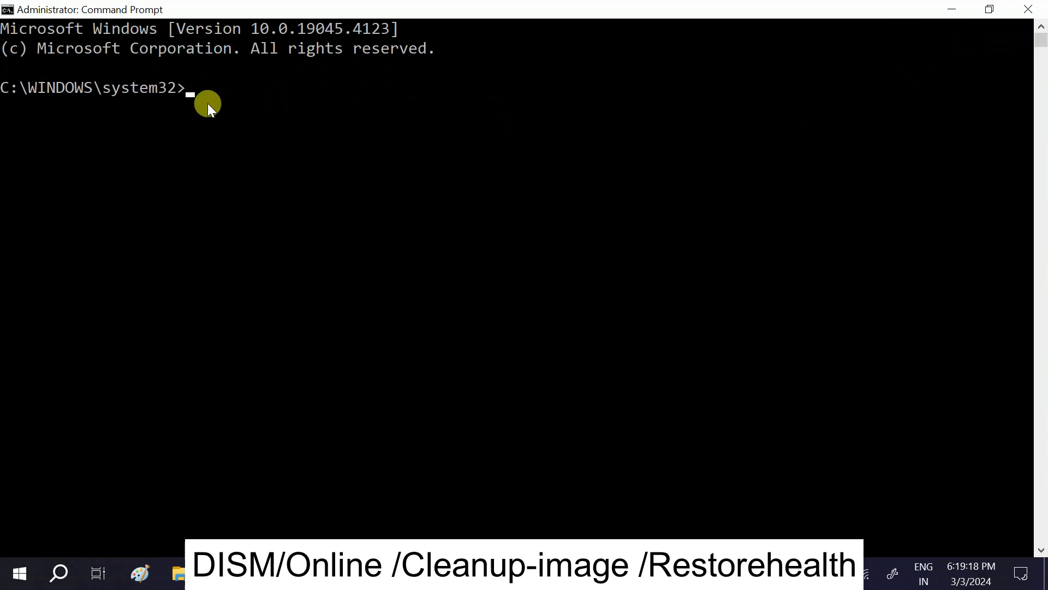
text(DISM/Online /Cleanup-image /Restorehealth)
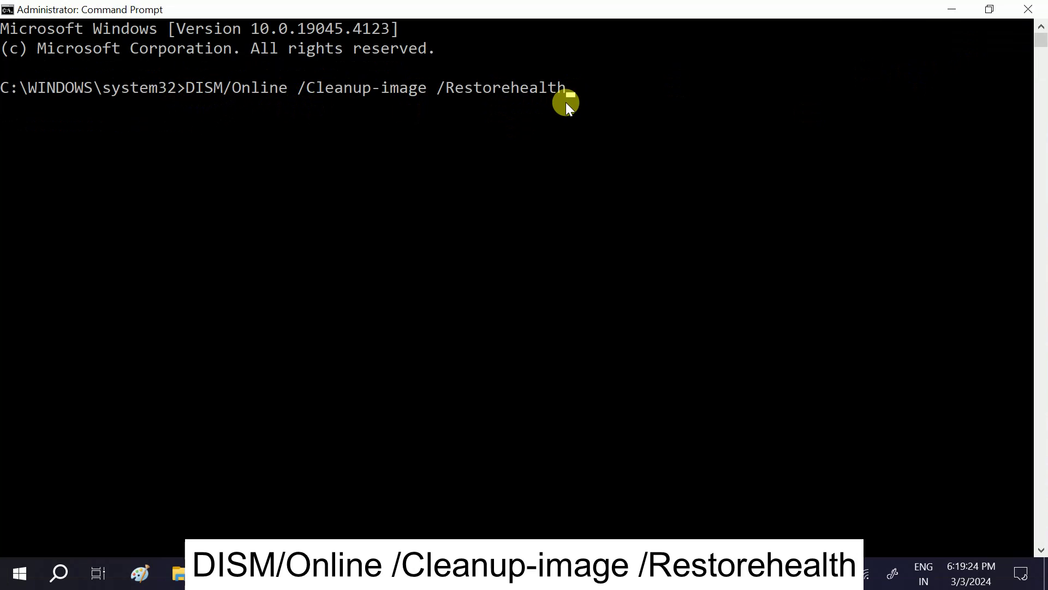
key(Return)
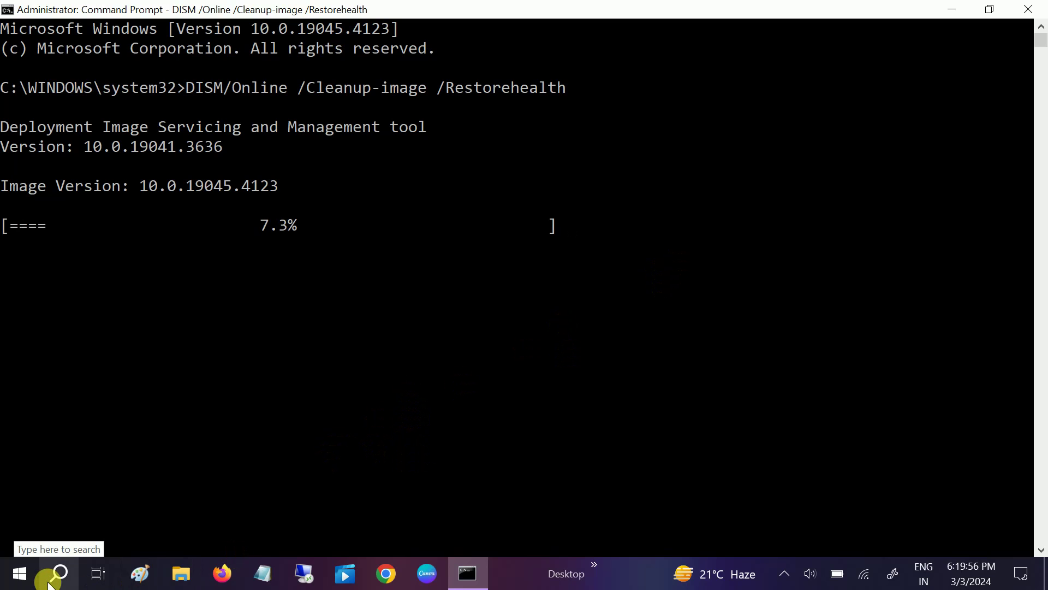
click(950, 11)
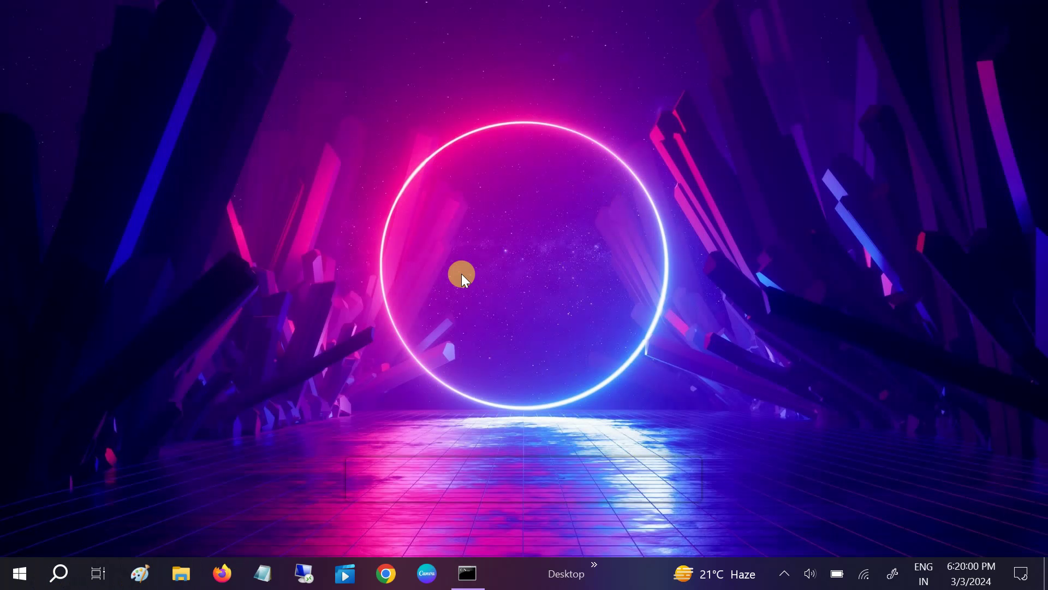